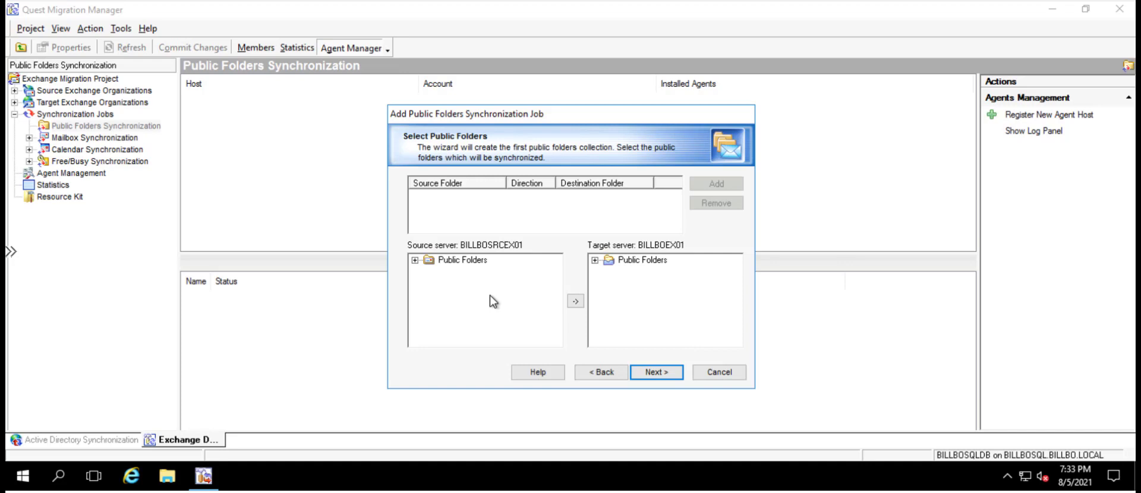
Exit the Add Public Folders Synchronization Job wizard without creating the job
left_click(718, 375)
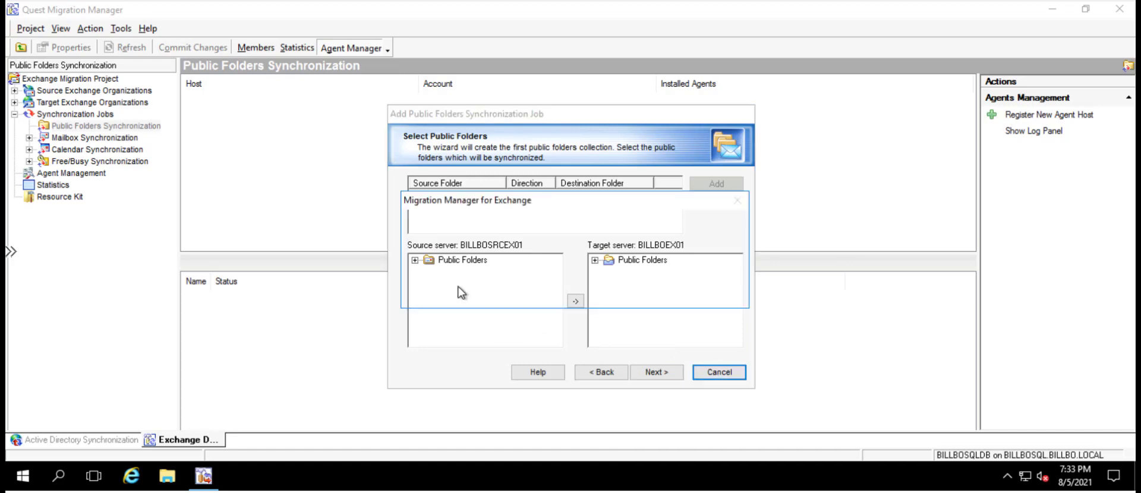
left_click(630, 293)
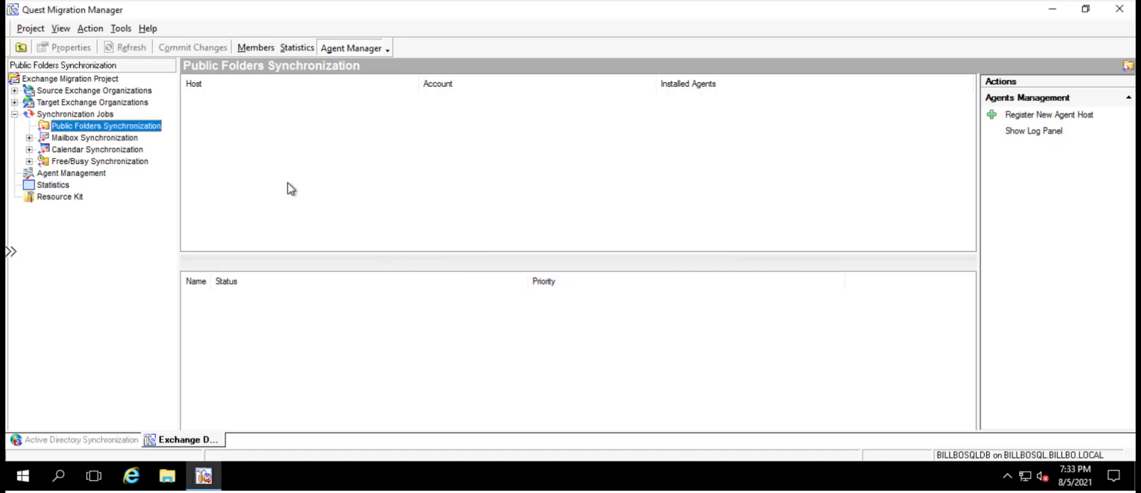
Review the job types offered for a new calendar synchronization job, including the Calendar Synchronization Job details, without adding a job
left_click(55, 149)
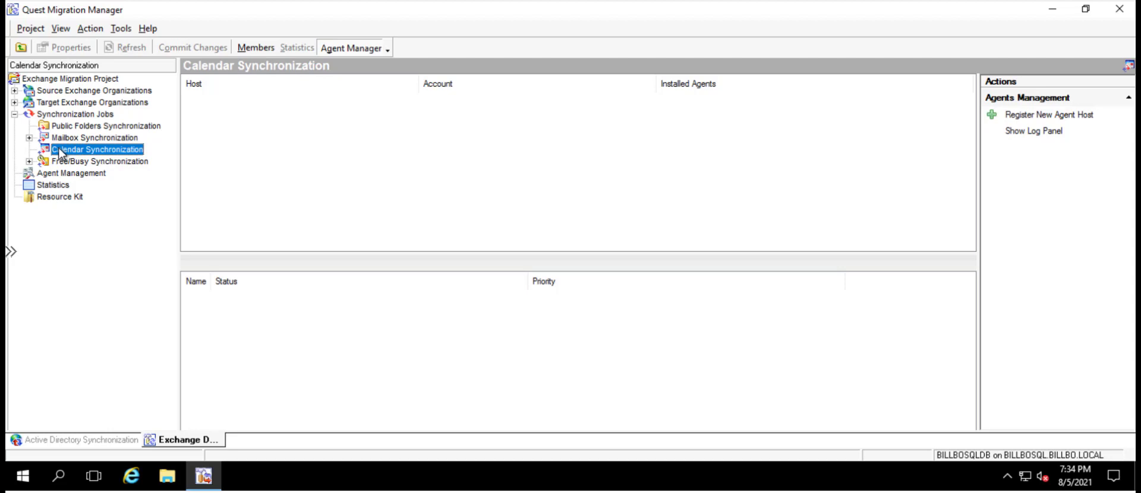
right_click(130, 152)
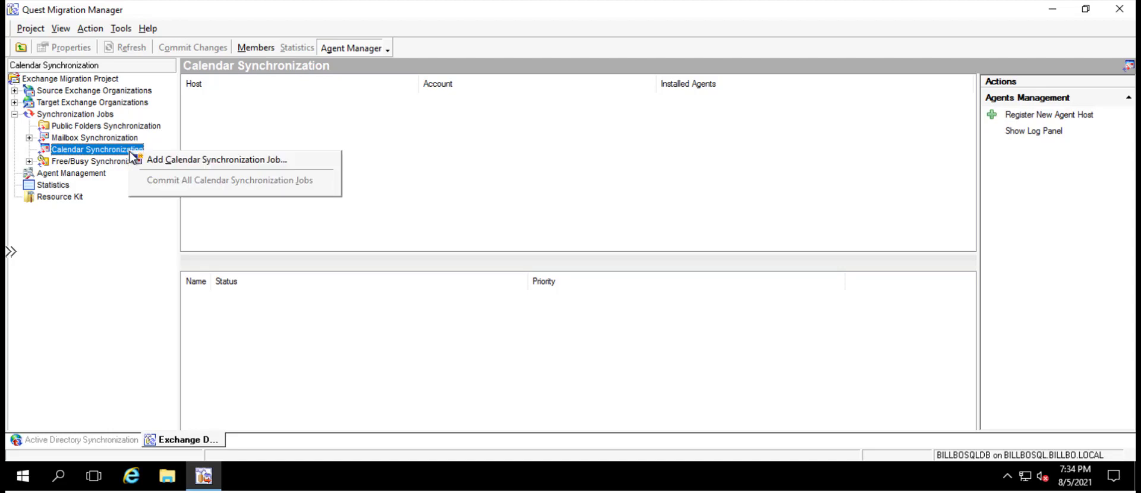
left_click(188, 162)
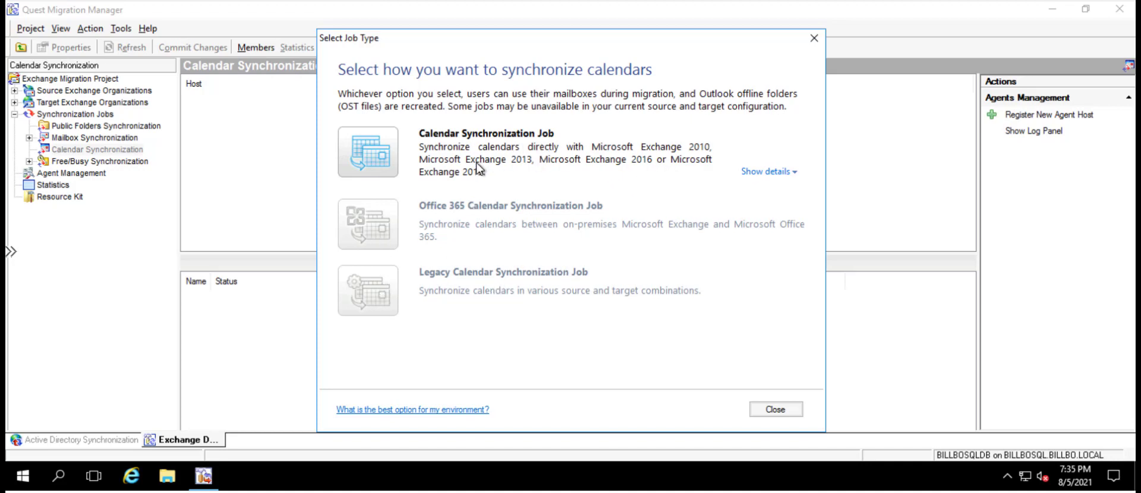
left_click(776, 173)
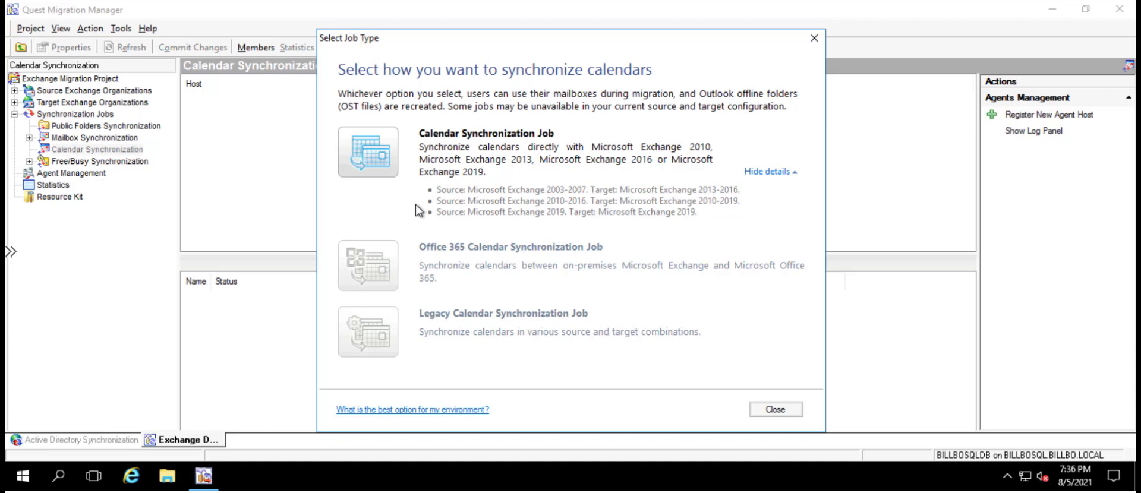
left_click(776, 409)
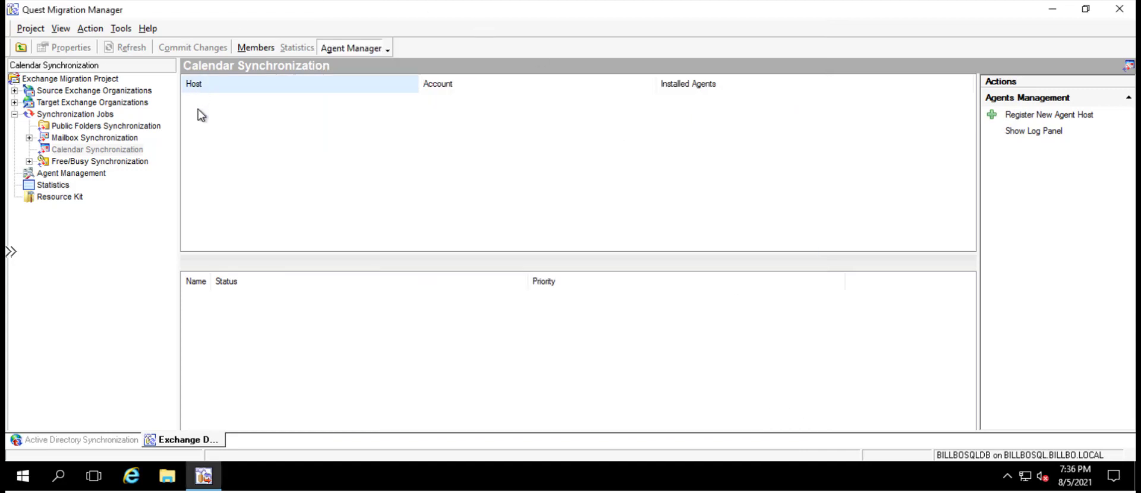
Look at the Mailbox Synchronization and Free/Busy Synchronization nodes and the option for adding a free/busy synchronization job
left_click(30, 137)
left_click(59, 139)
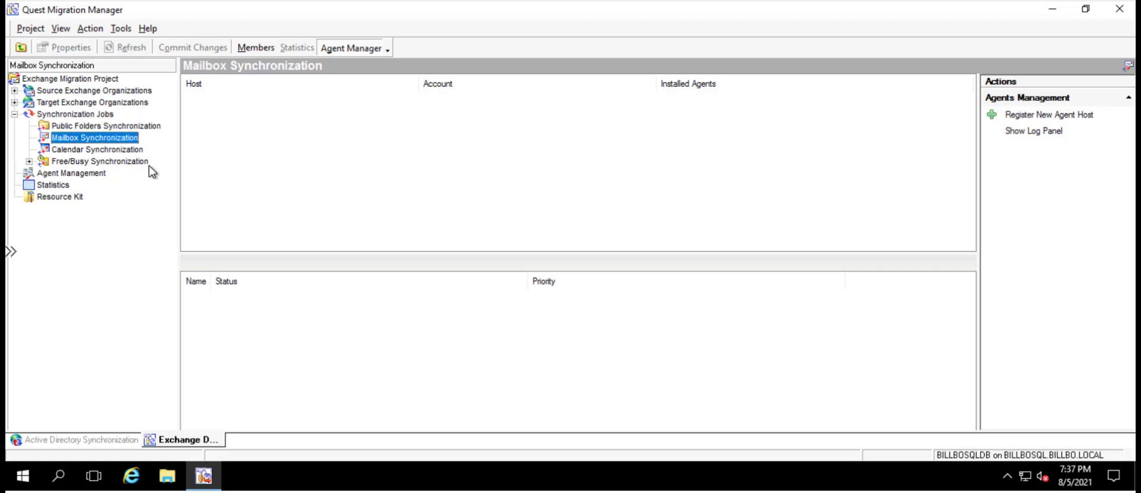
left_click(117, 163)
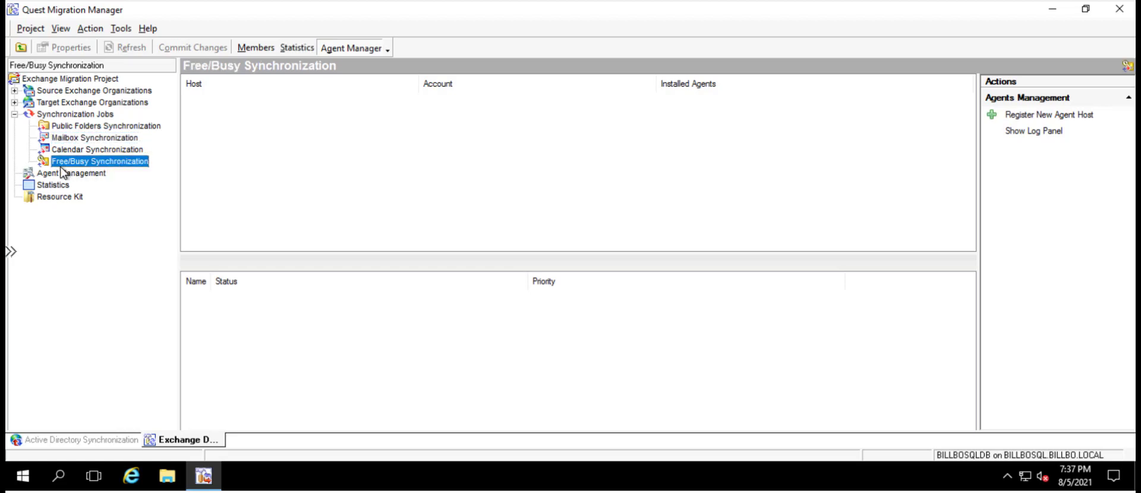
right_click(129, 163)
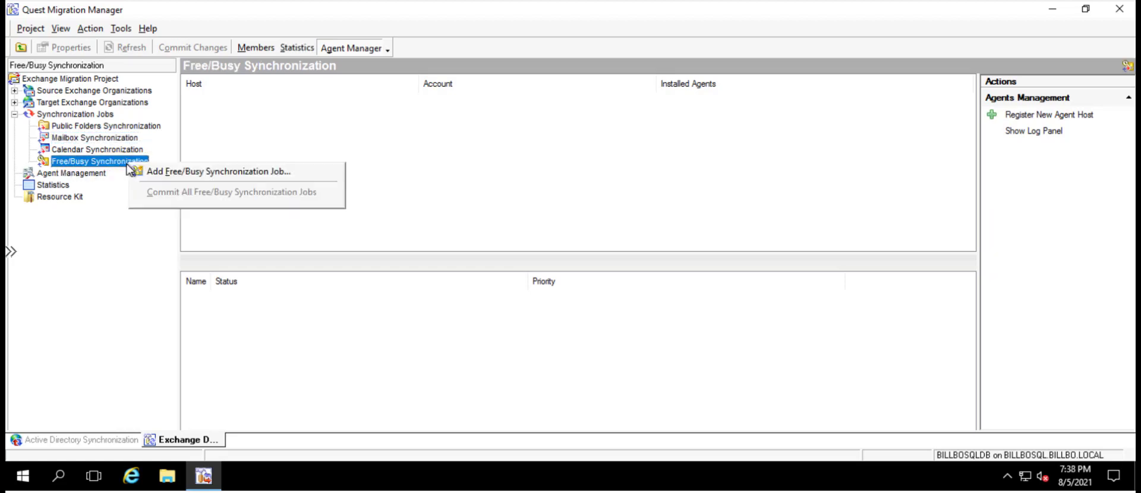
left_click(196, 171)
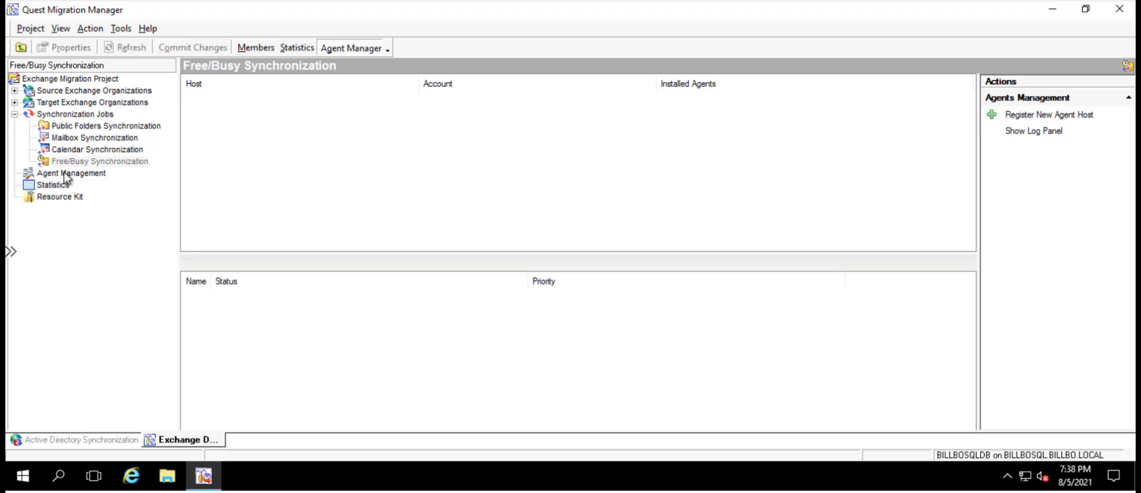
Open Agent Management, then show the log panel and hide it again
left_click(64, 173)
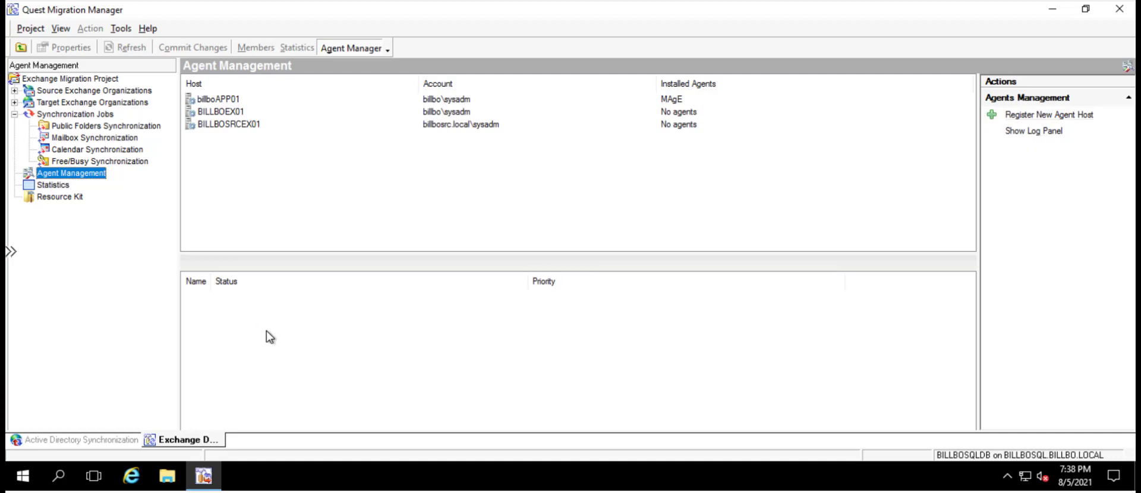
left_click(1034, 131)
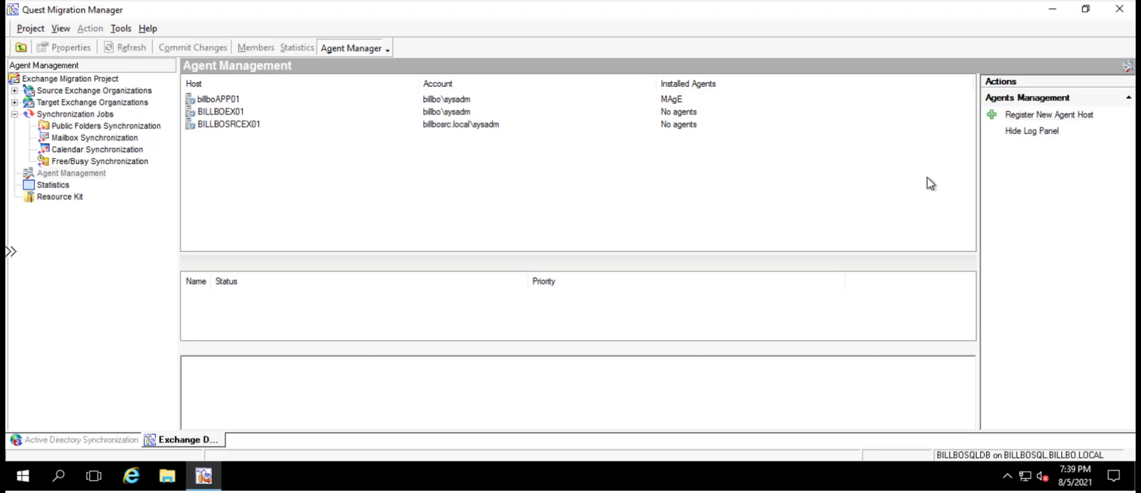
left_click(1032, 132)
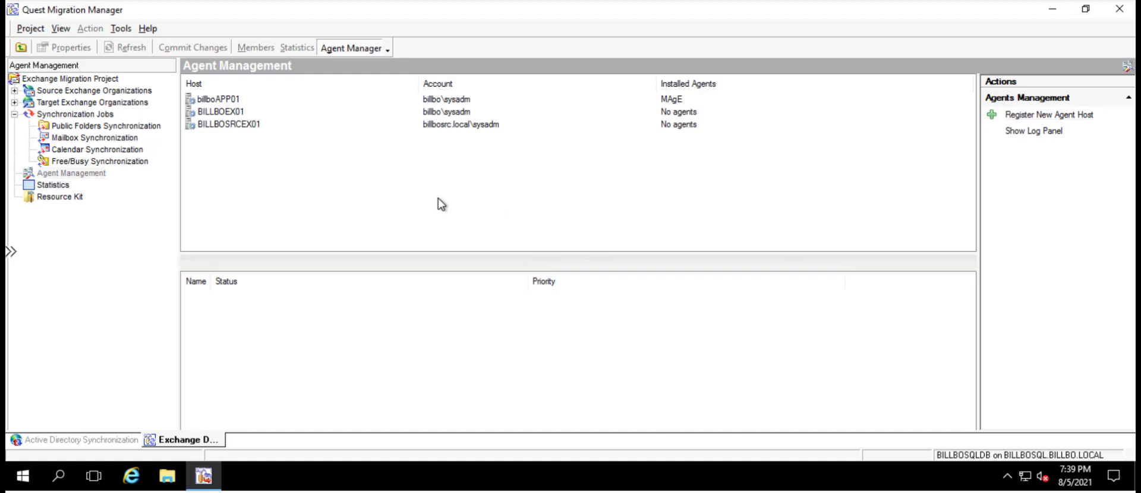
Examine which agent roles can be assigned to the host billboAPP01 without assigning one
left_click(218, 104)
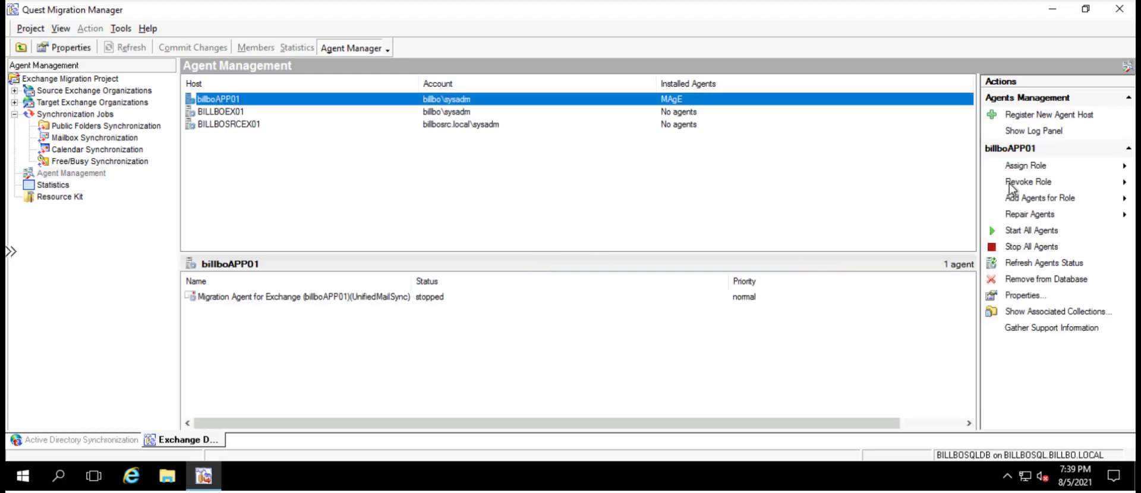
left_click(1014, 167)
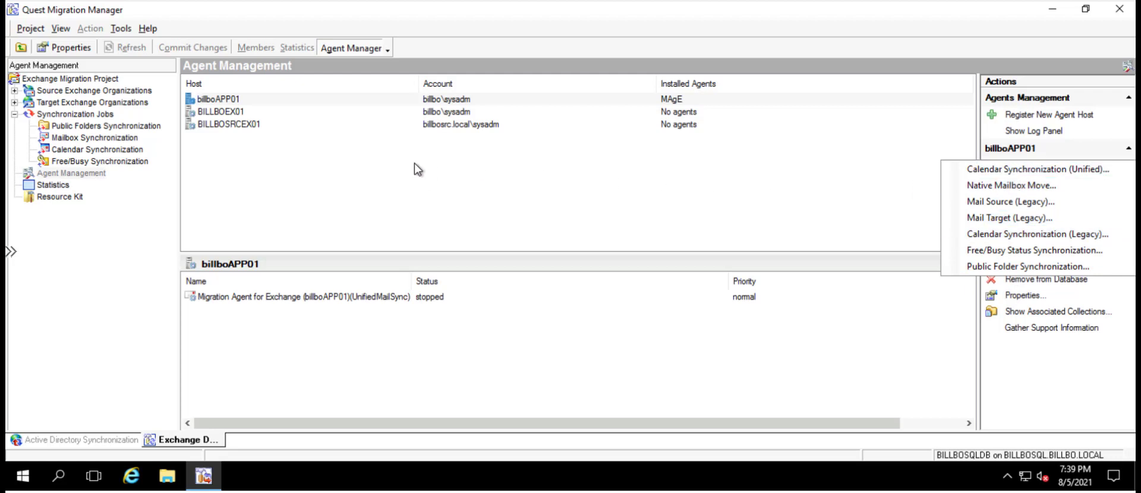
left_click(234, 101)
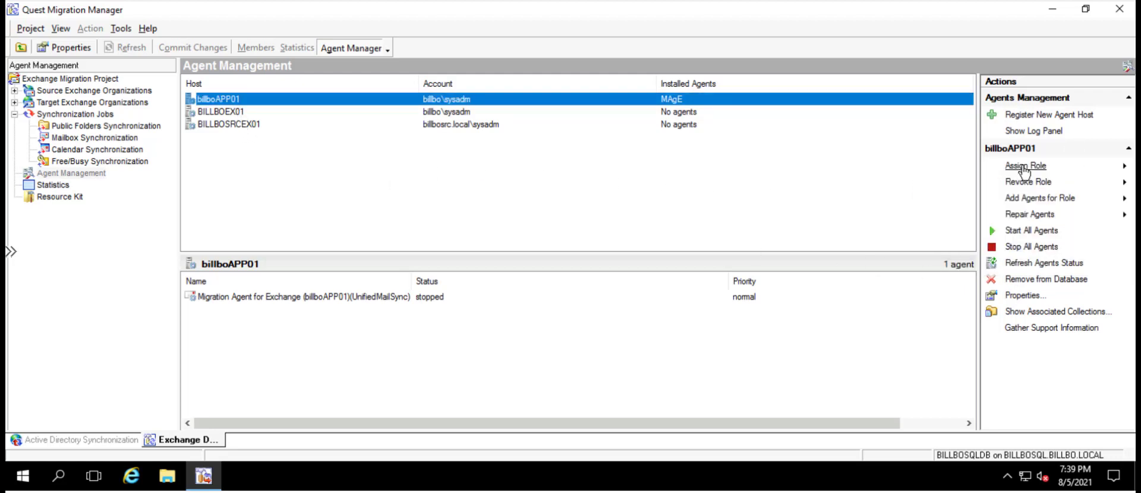
left_click(1127, 172)
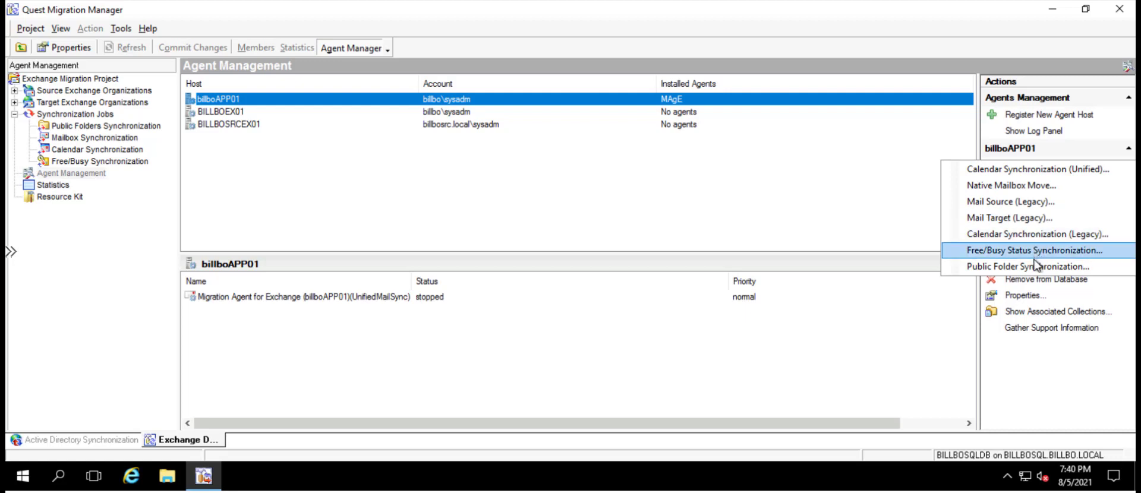
left_click(809, 176)
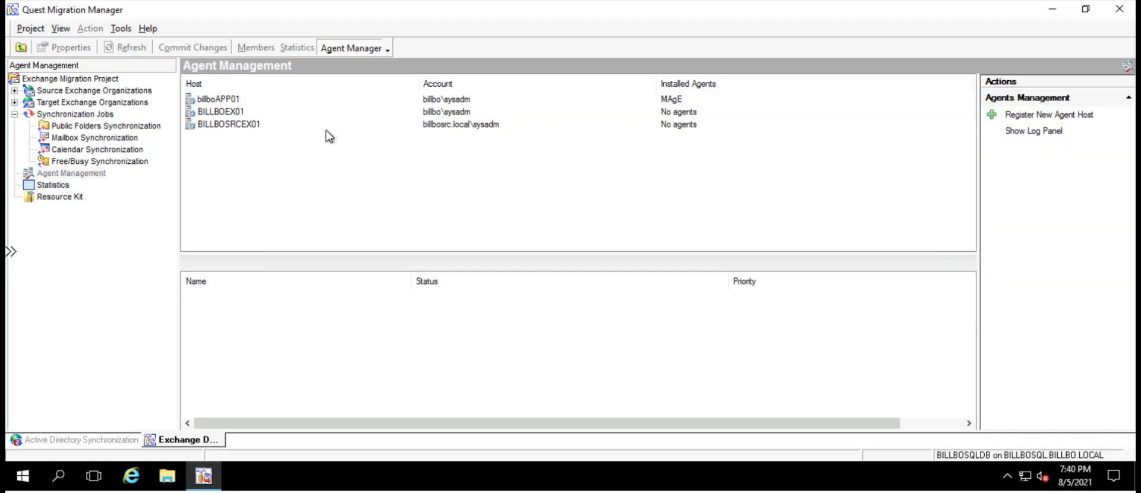
left_click(202, 101)
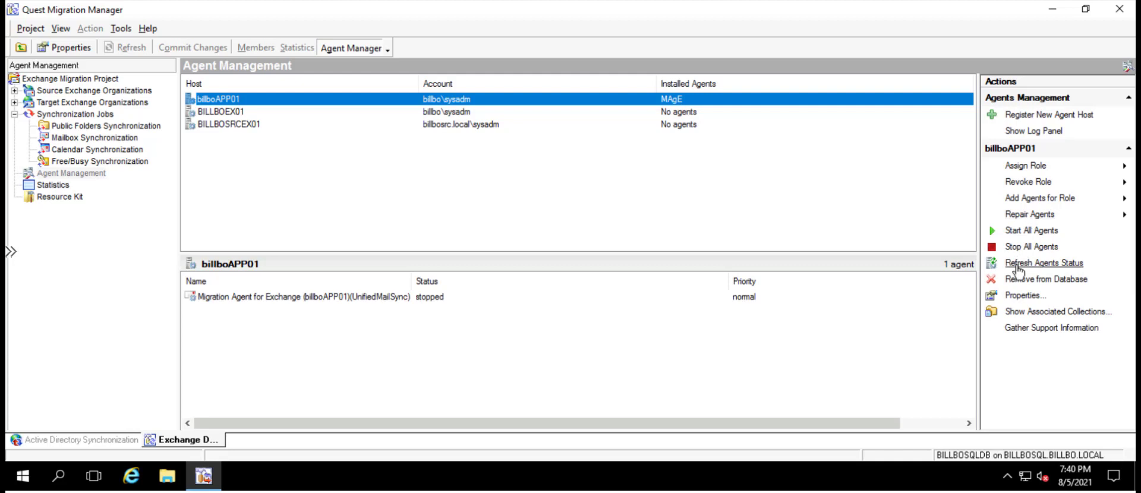
left_click(1015, 216)
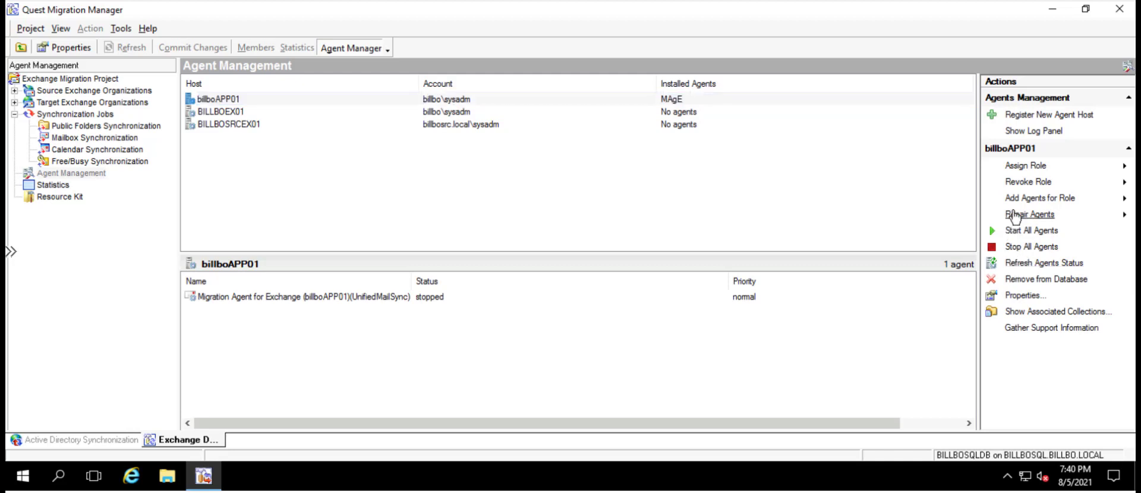
left_click(1005, 217)
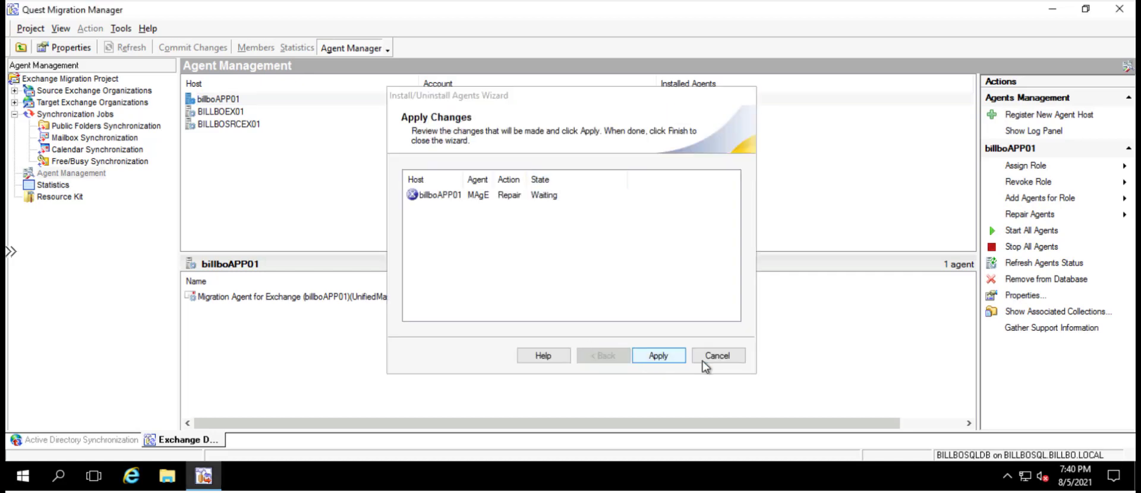
left_click(710, 360)
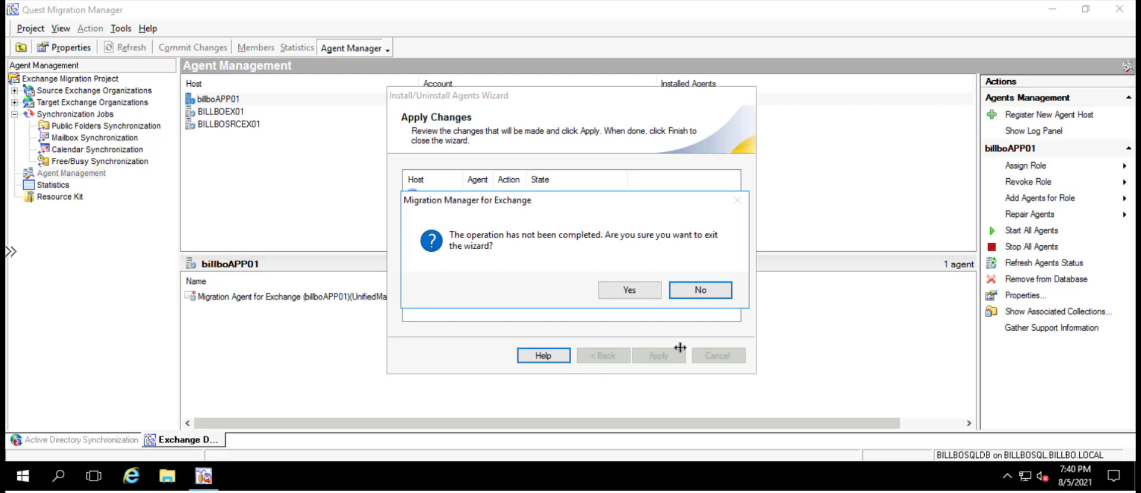
left_click(720, 297)
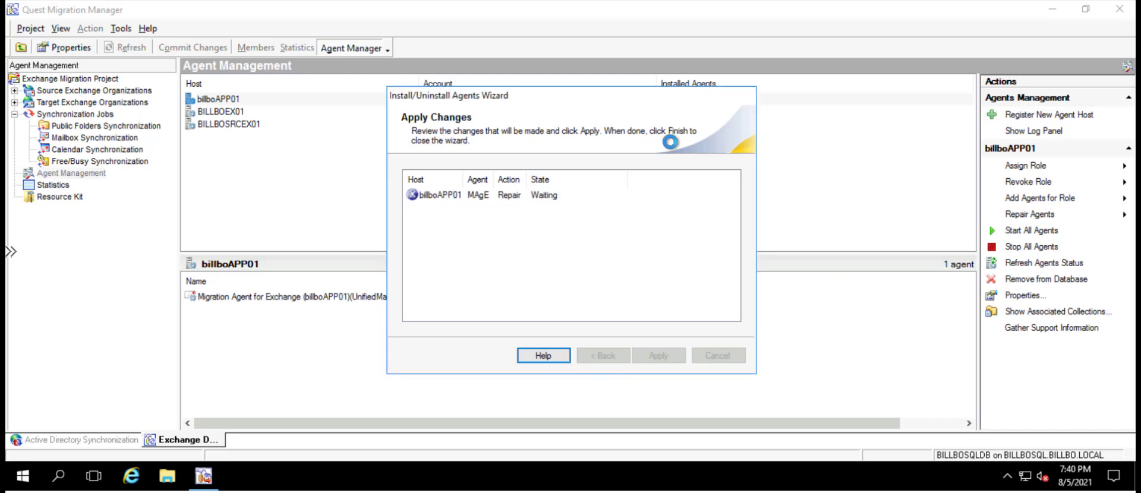
Revoke the Mailbox Synchronization (Unified) role from billboAPP01, applying the UnifiedMailSync agent uninstall and finishing the wizard
right_click(232, 100)
mouse_move(249, 113)
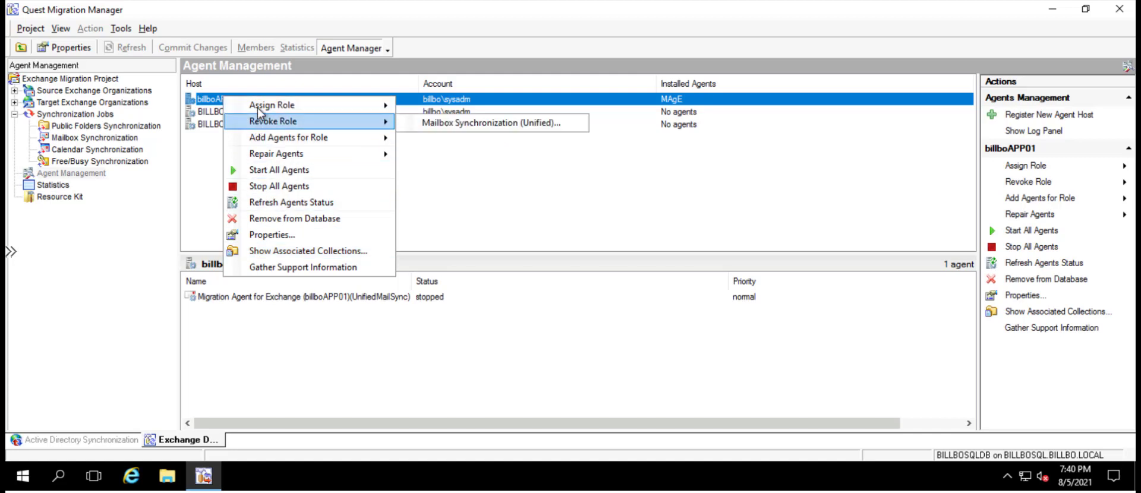
mouse_move(297, 122)
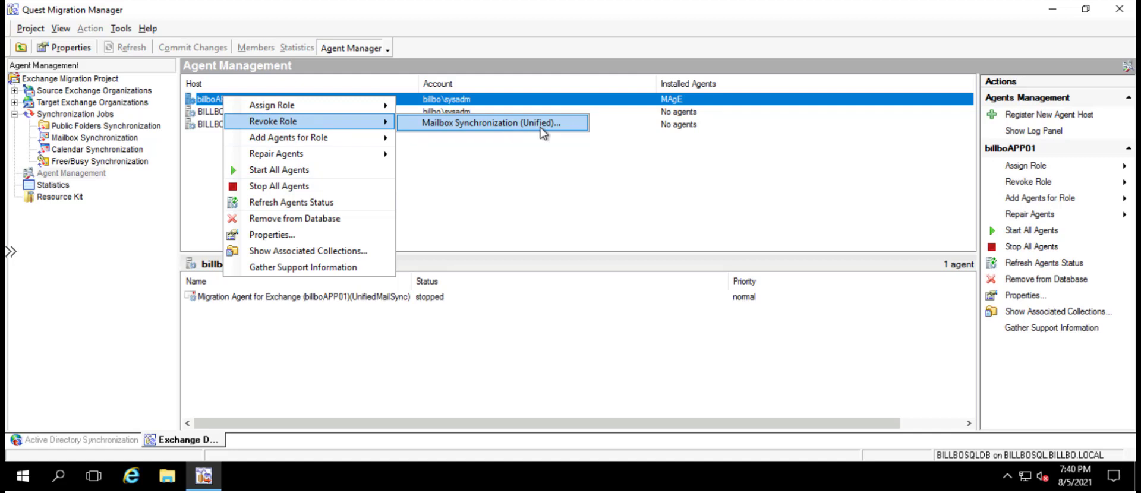
left_click(451, 123)
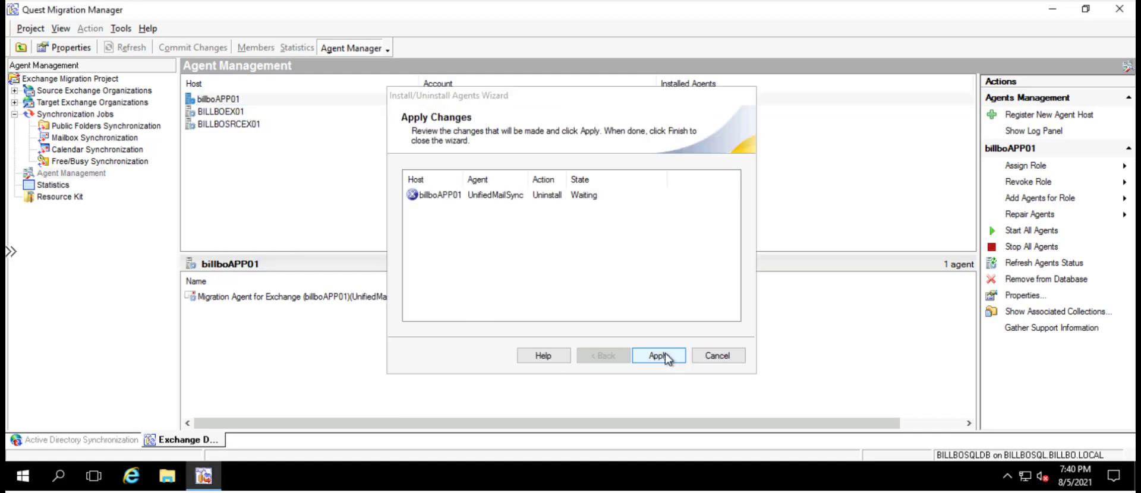
left_click(664, 354)
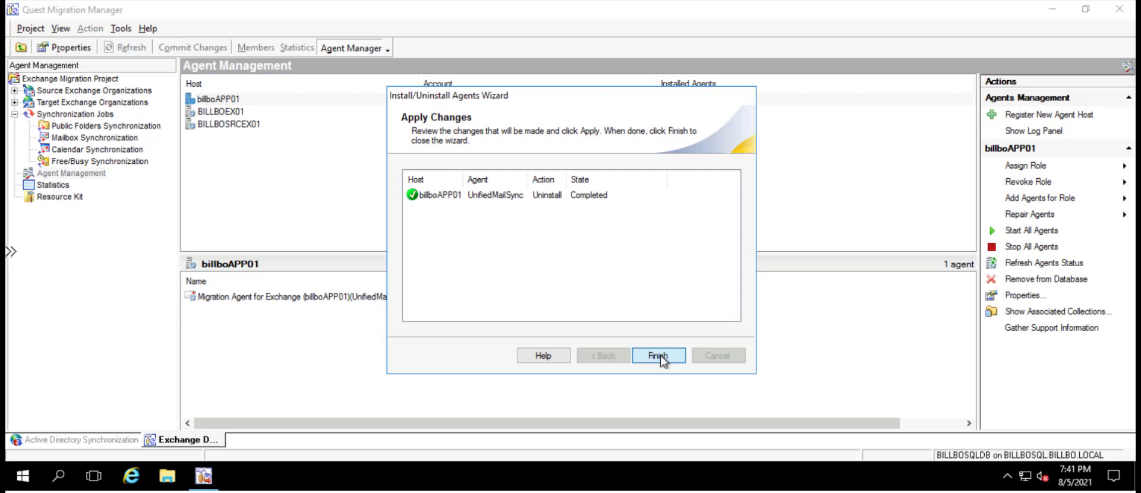
left_click(660, 357)
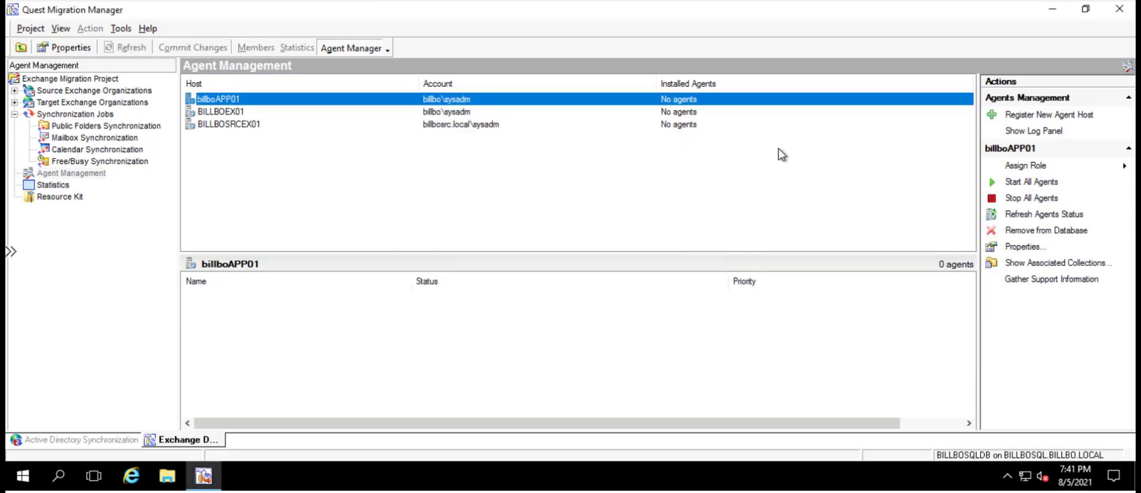
Assign the Mailbox Synchronization (Unified) role to billboAPP01, installing two UnifiedMailSync instances and one UnifiedCalendarSync instance
left_click(1020, 167)
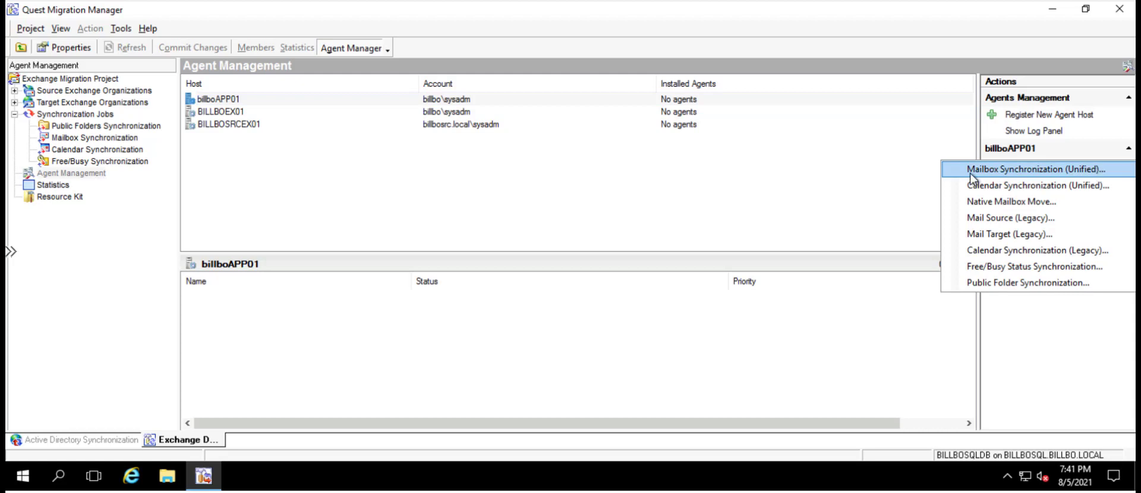
left_click(972, 170)
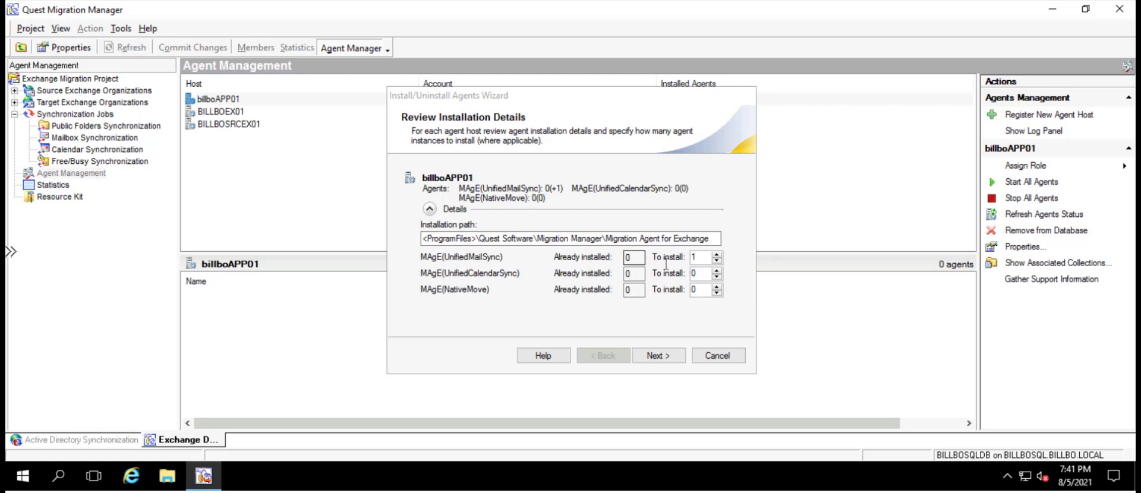
left_click(717, 255)
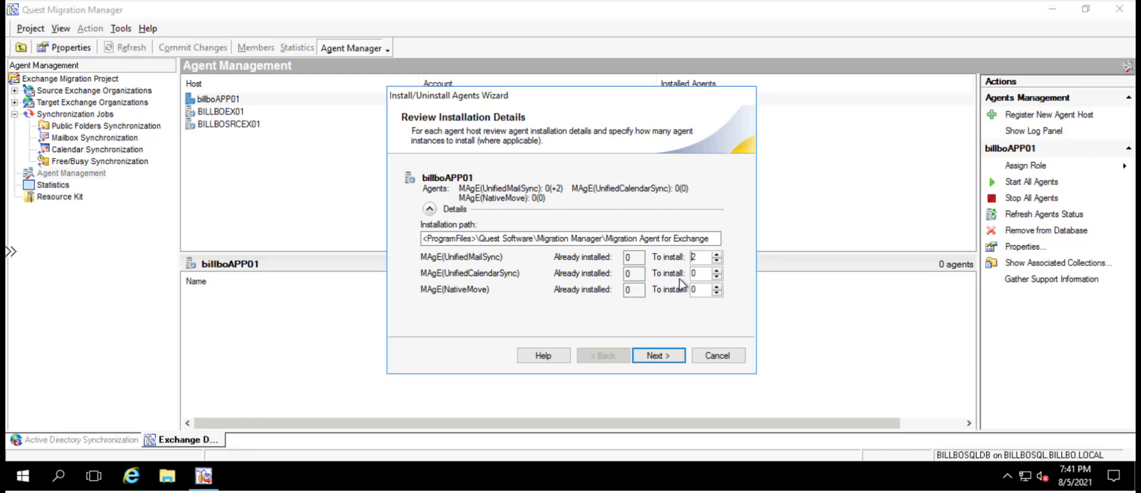
left_click(718, 270)
left_click(660, 355)
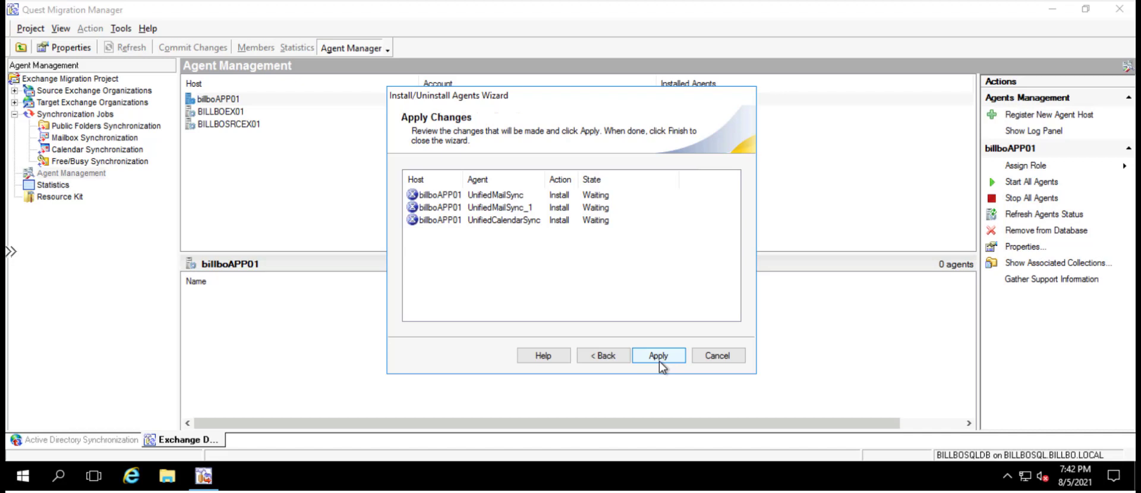
left_click(659, 356)
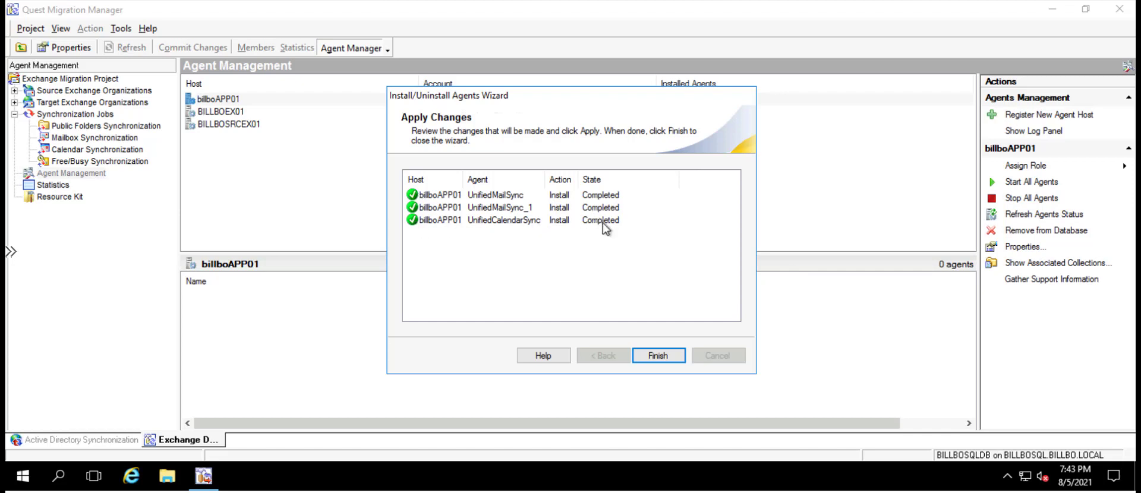
Finish the agent installation wizard and check the agents listed for hosts billboAPP01, BILLBOEX01 and BILLBOSRCEX01
left_click(664, 357)
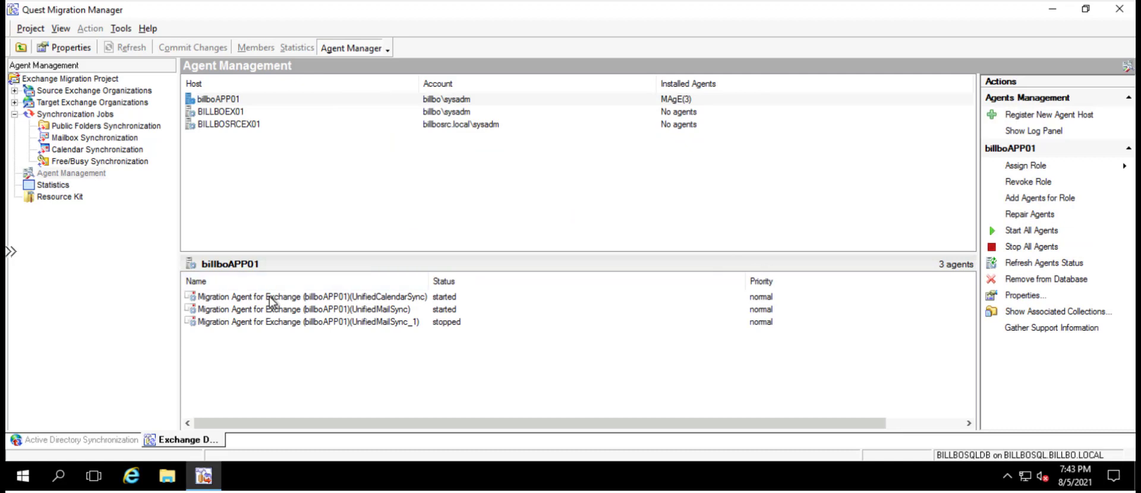
left_click(235, 100)
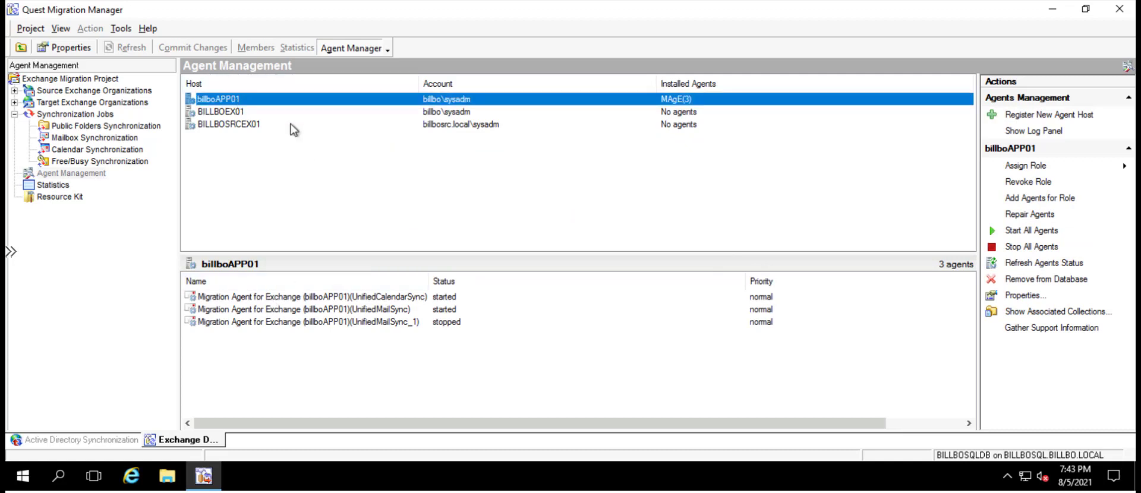
left_click(228, 113)
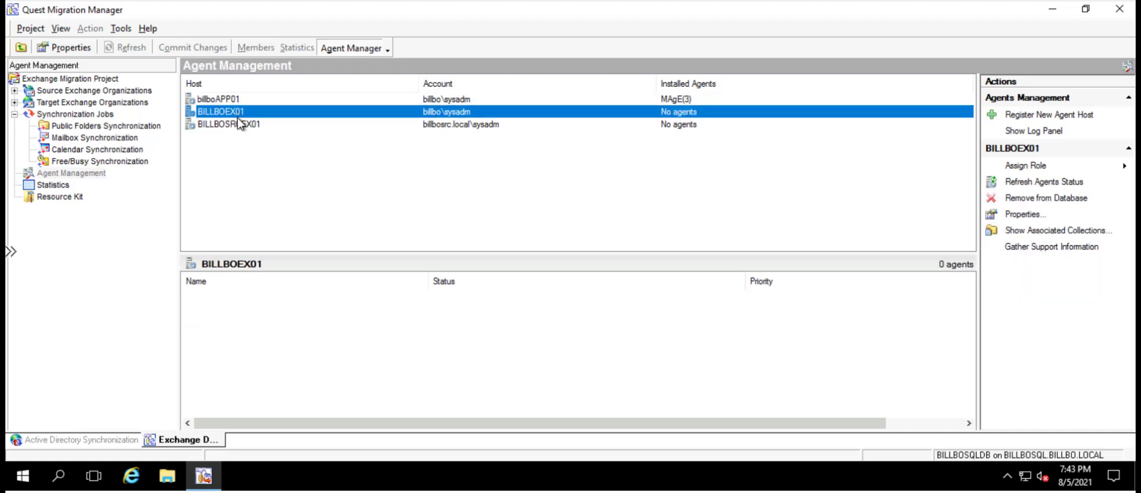
left_click(239, 124)
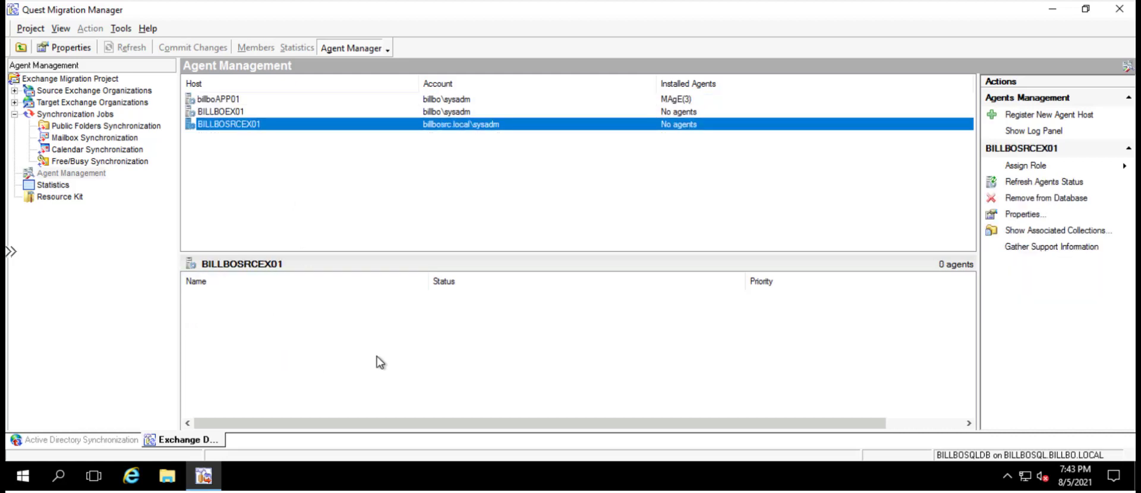
left_click(238, 112)
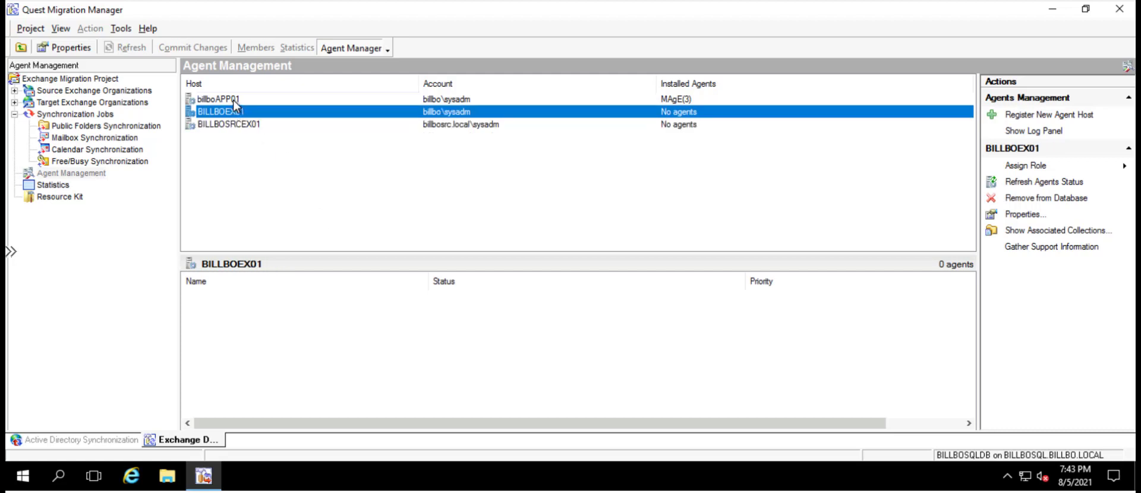
left_click(233, 100)
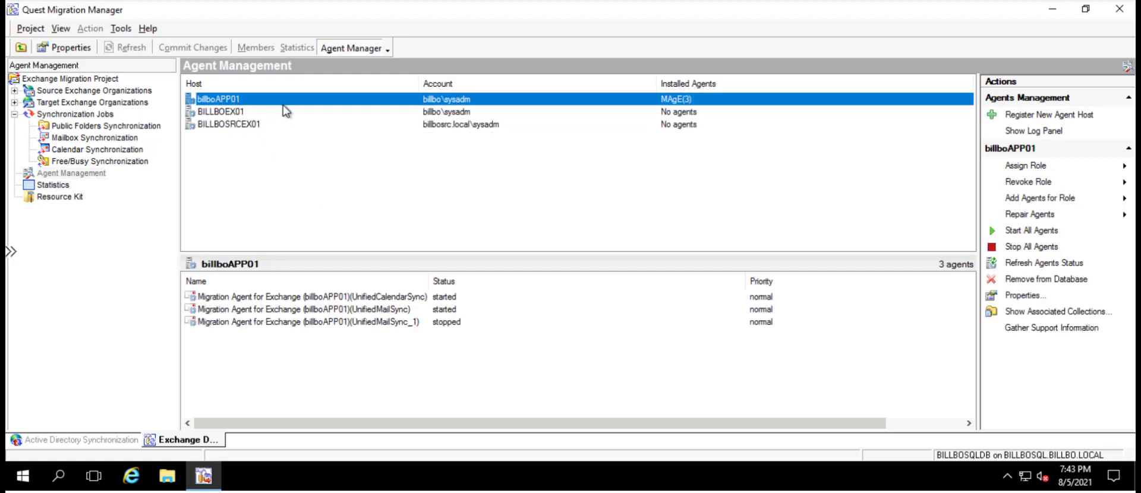
Open the log of the UnifiedMailSync agent on billboAPP01 and maximize its window
left_click(323, 310)
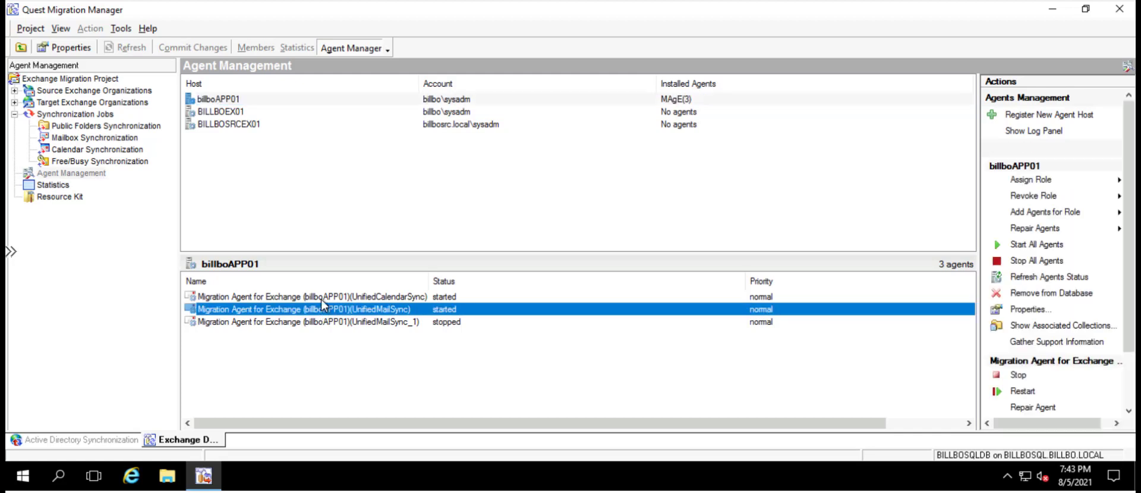
left_click(349, 323)
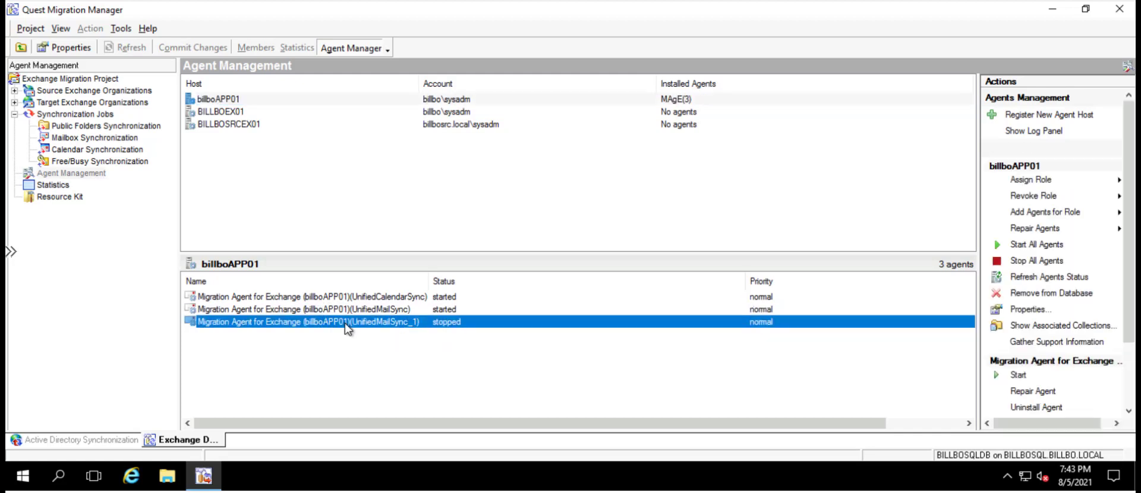
left_click(362, 309)
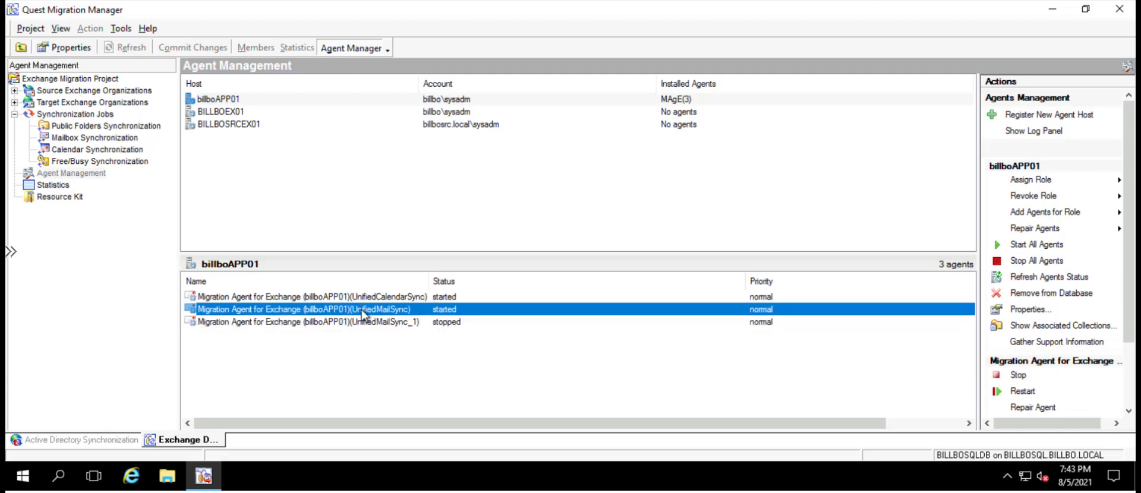
right_click(361, 309)
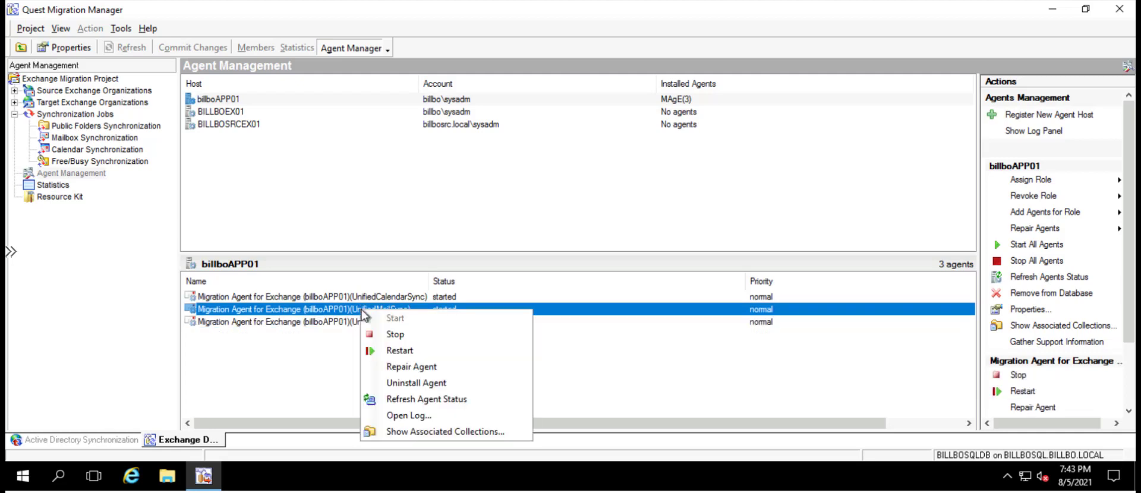
left_click(393, 418)
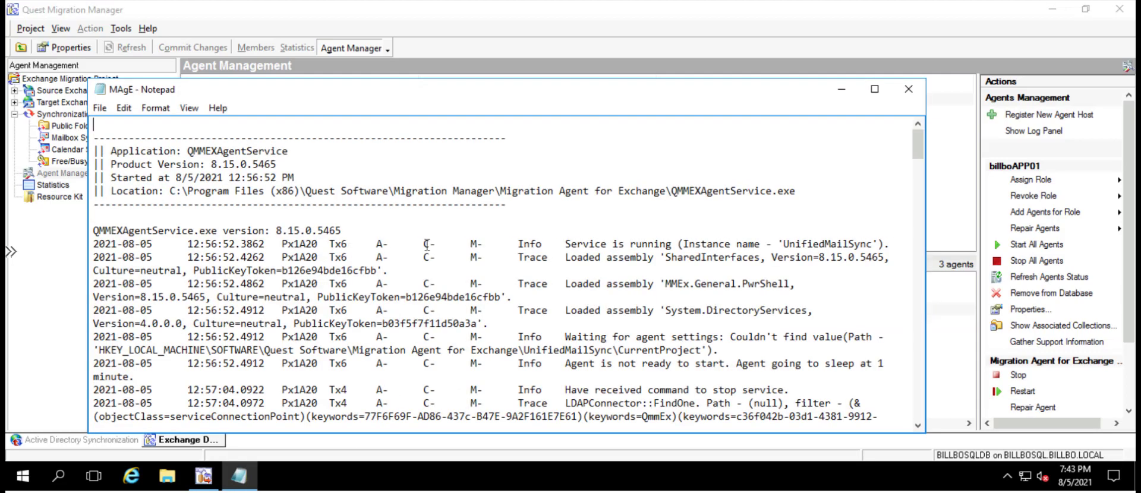
left_click(874, 89)
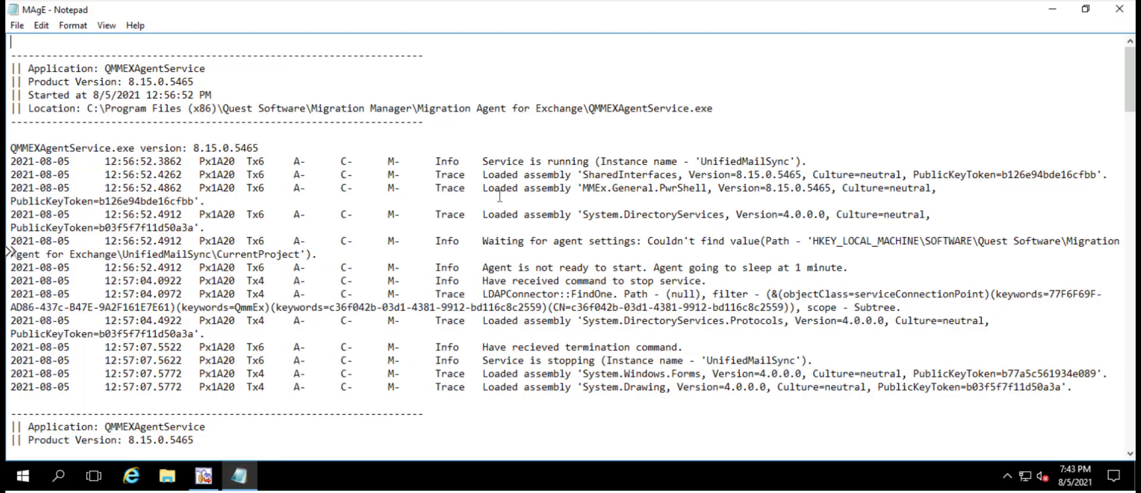
Read through the UnifiedMailSync agent log to its latest entries, highlighting the M- column marker for reference
scroll(511, 189, "down", 2)
scroll(511, 189, "down", 5)
scroll(494, 268, "down", 15)
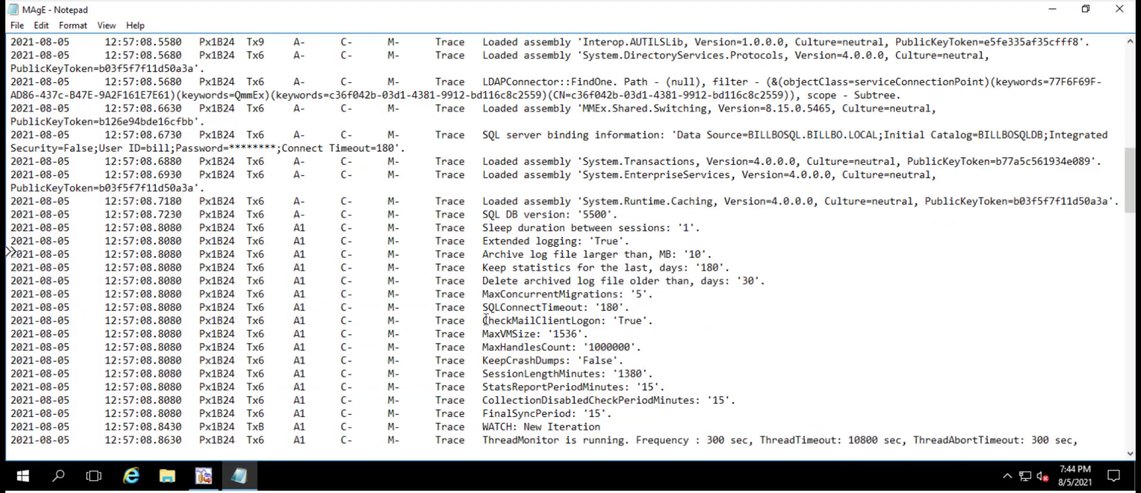
scroll(486, 320, "down", 15)
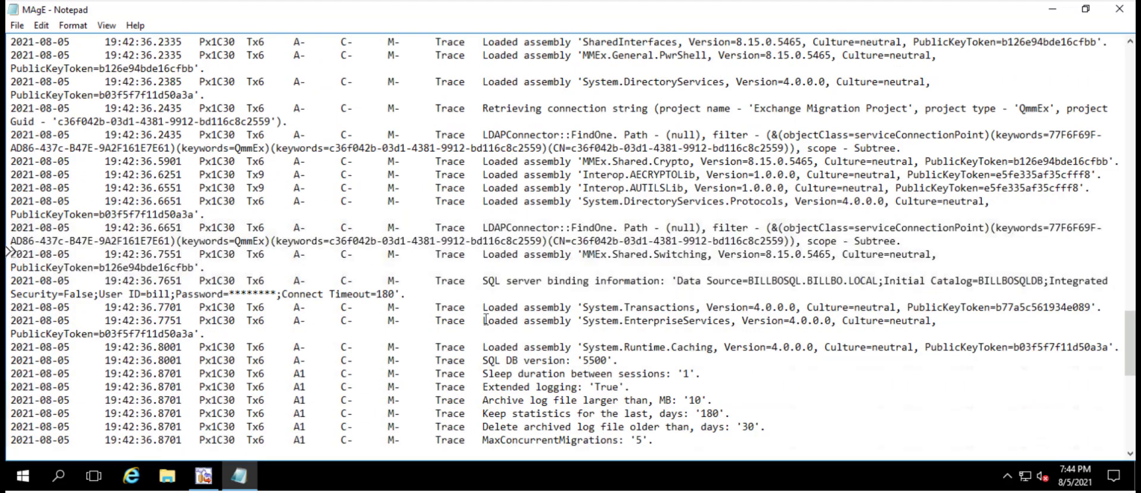
scroll(486, 320, "down", 7)
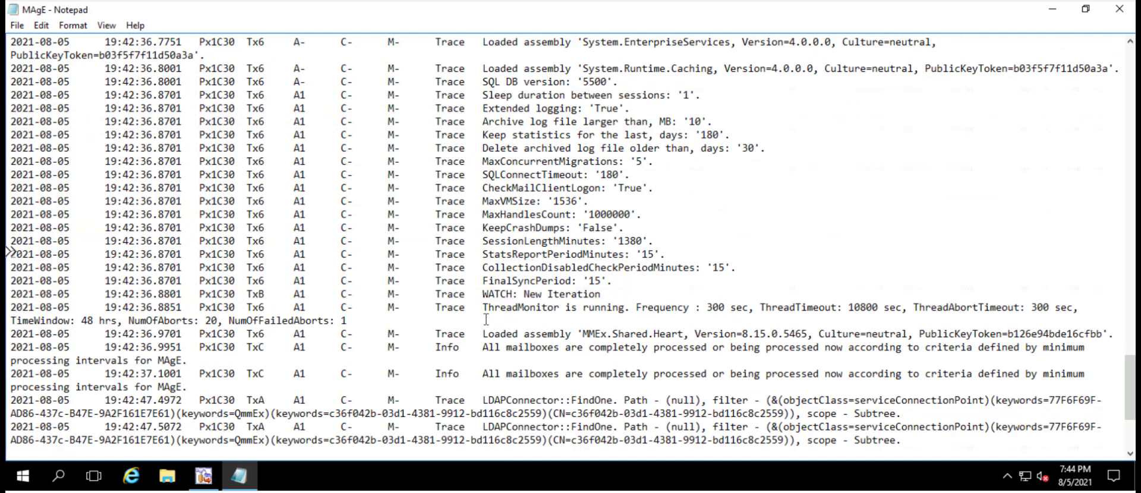
scroll(517, 275, "up", 4)
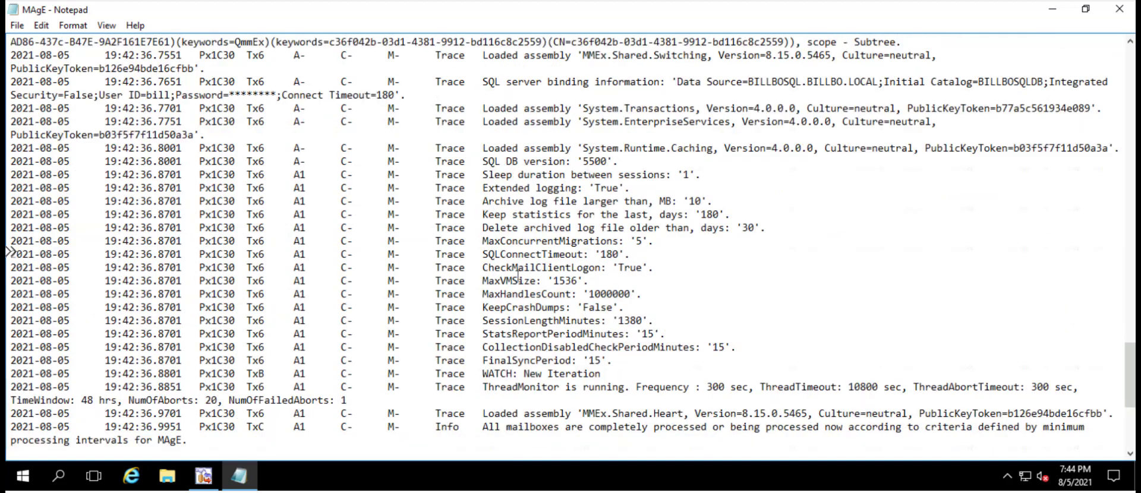
left_click_drag(403, 161, 388, 162)
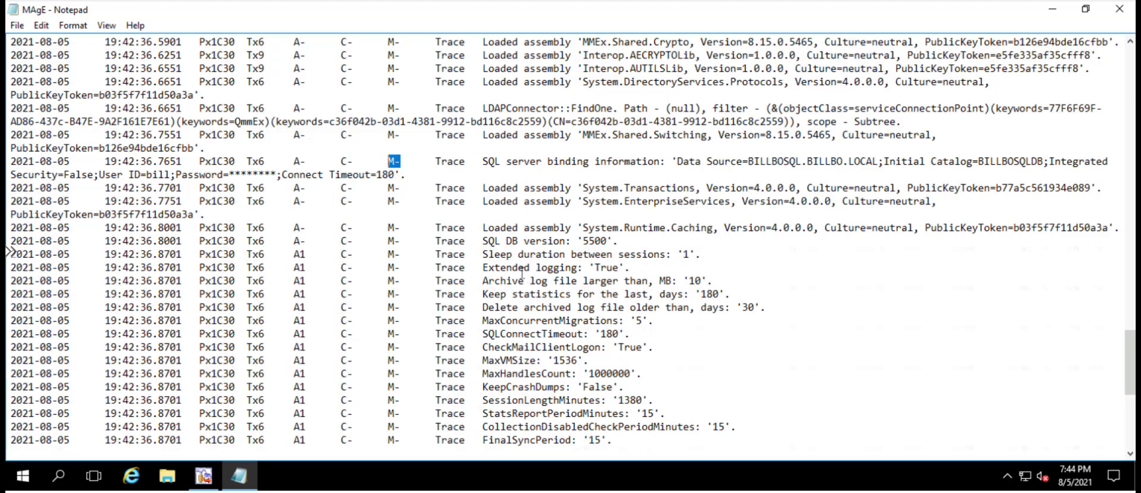
scroll(481, 227, "down", 2)
scroll(487, 297, "down", 6)
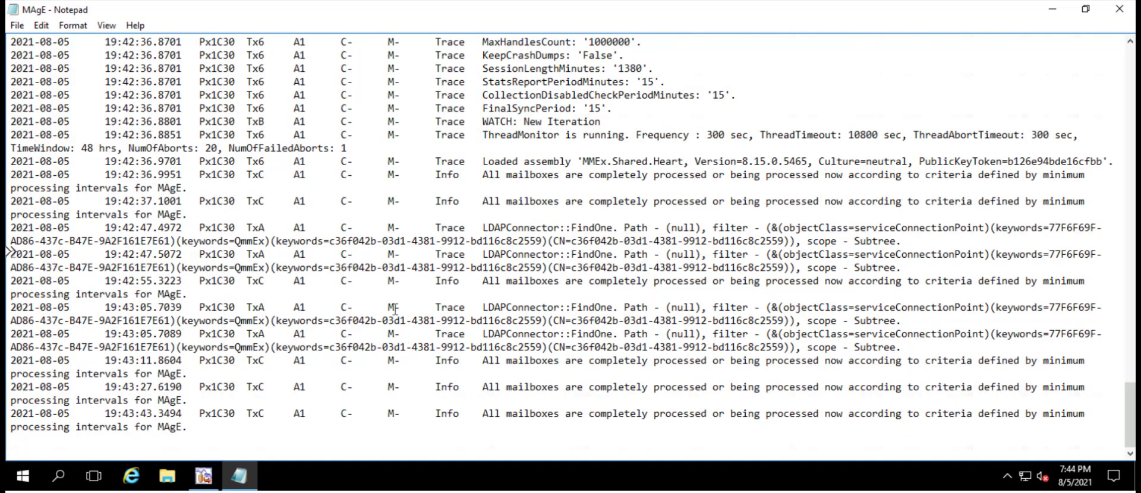
left_click_drag(402, 414, 387, 413)
Review the earlier agent log entries back to the start of the file, then close the log
scroll(478, 313, "up", 15)
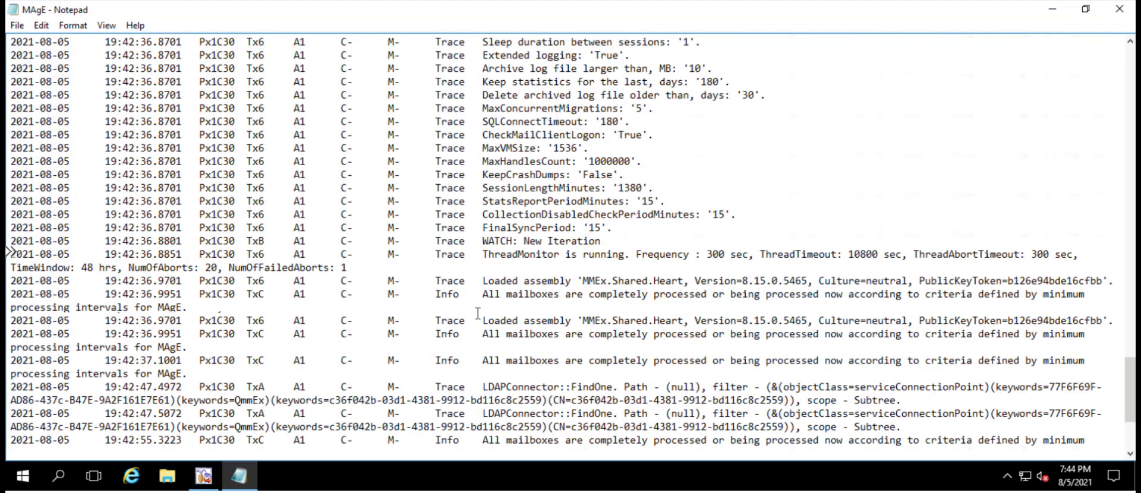
scroll(478, 313, "up", 3)
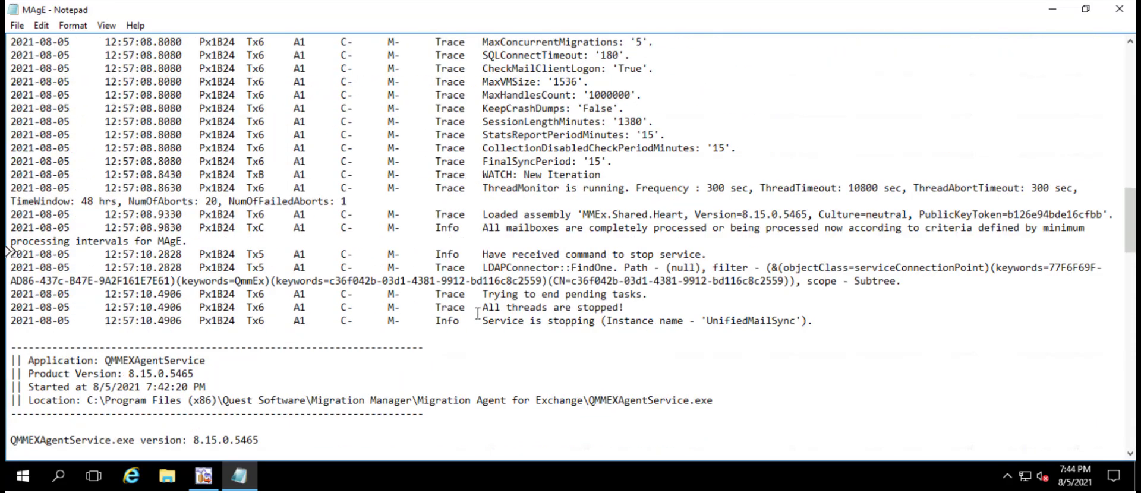
scroll(478, 313, "up", 9)
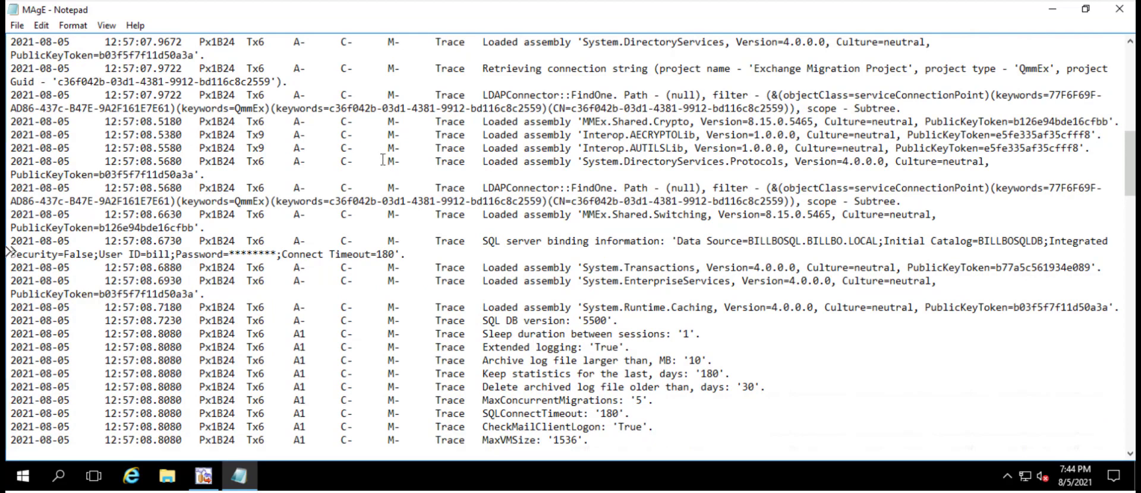
left_click_drag(387, 161, 401, 161)
left_click(535, 149)
scroll(489, 165, "up", 15)
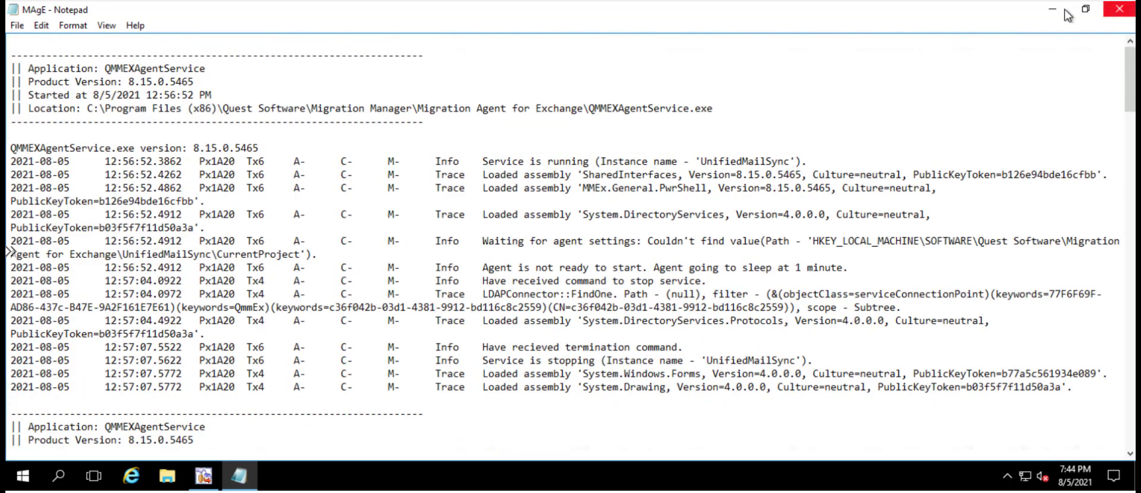
left_click(1120, 8)
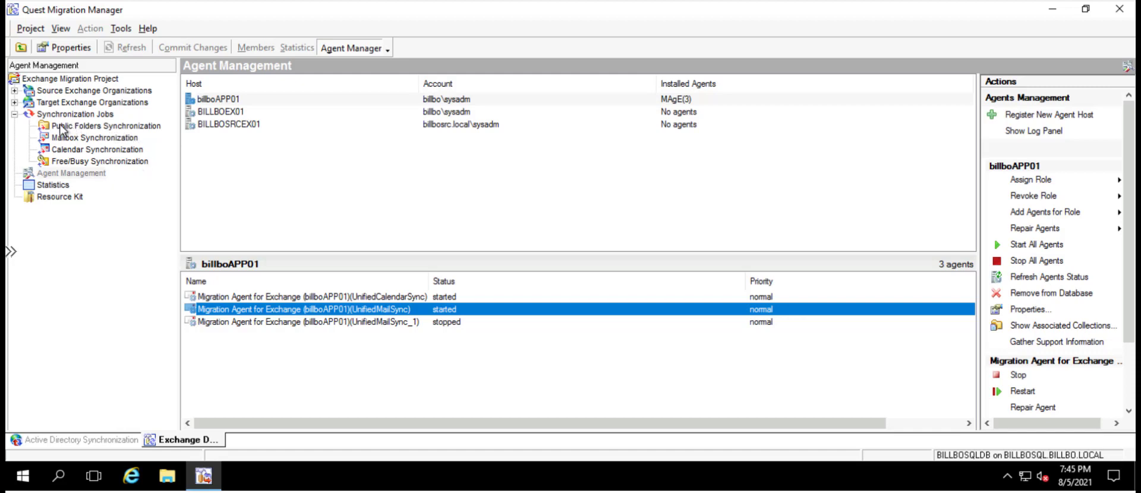
Start a direct Calendar Synchronization Job, accepting questlab-exchange as source and target organization with the prefilled accounts
left_click(119, 151)
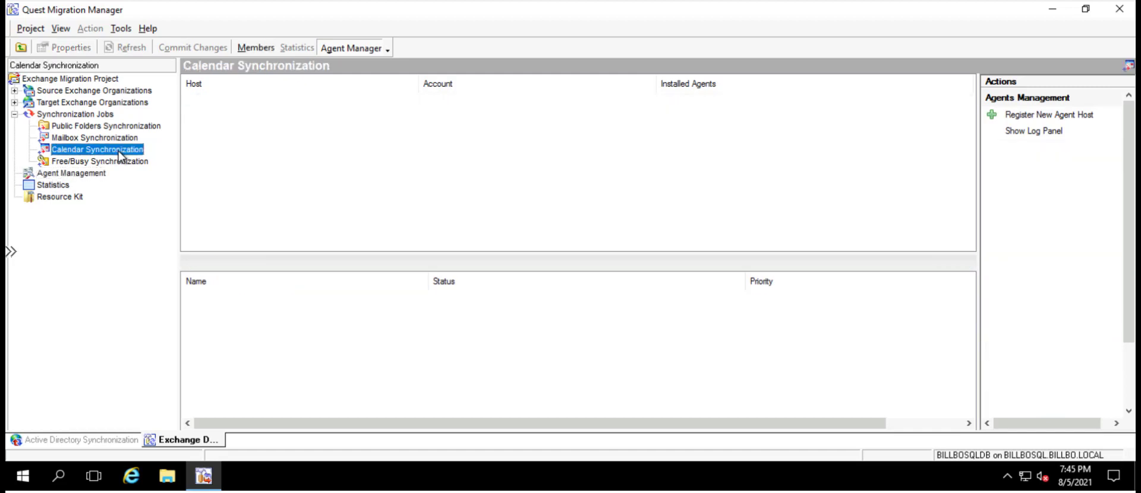
right_click(119, 151)
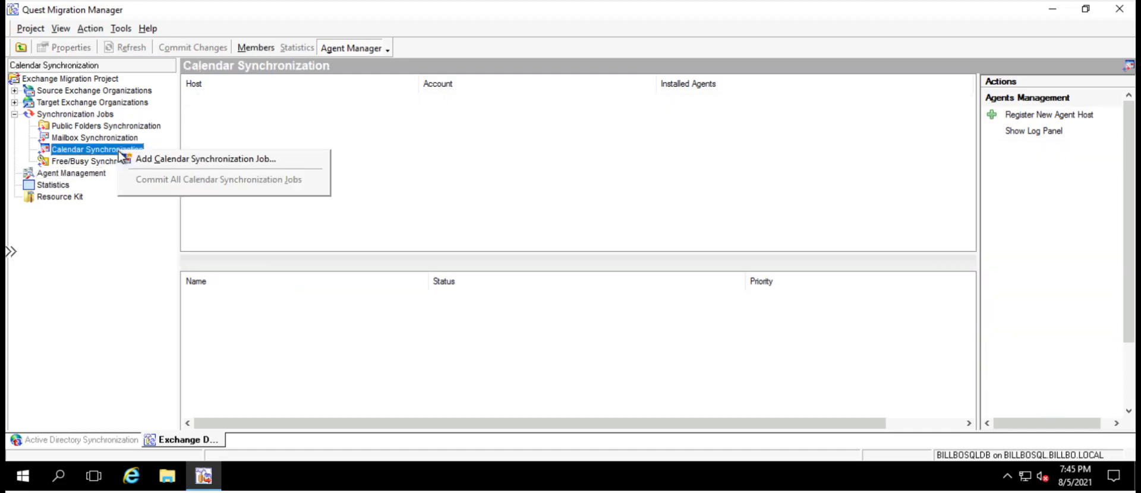
left_click(180, 161)
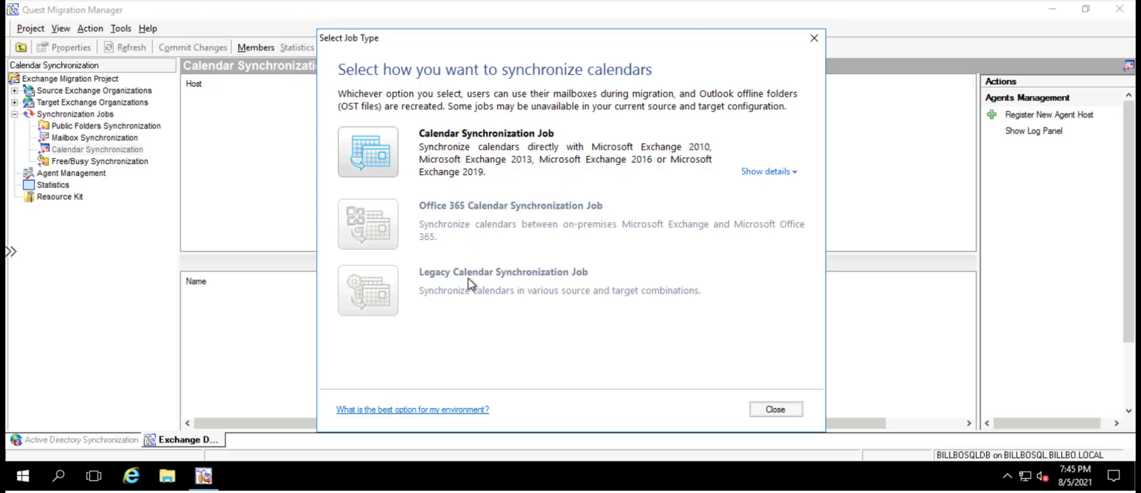
left_click(376, 159)
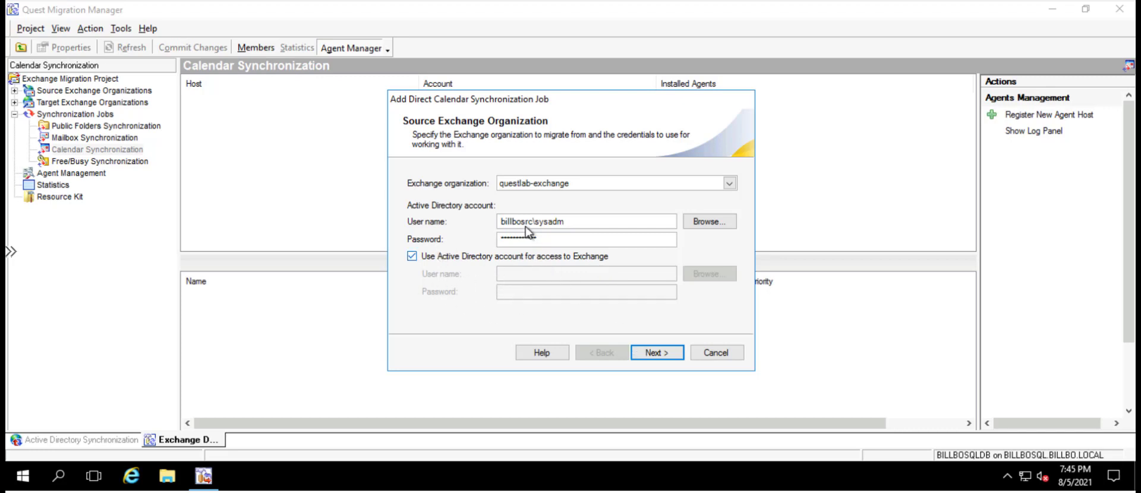
left_click(651, 353)
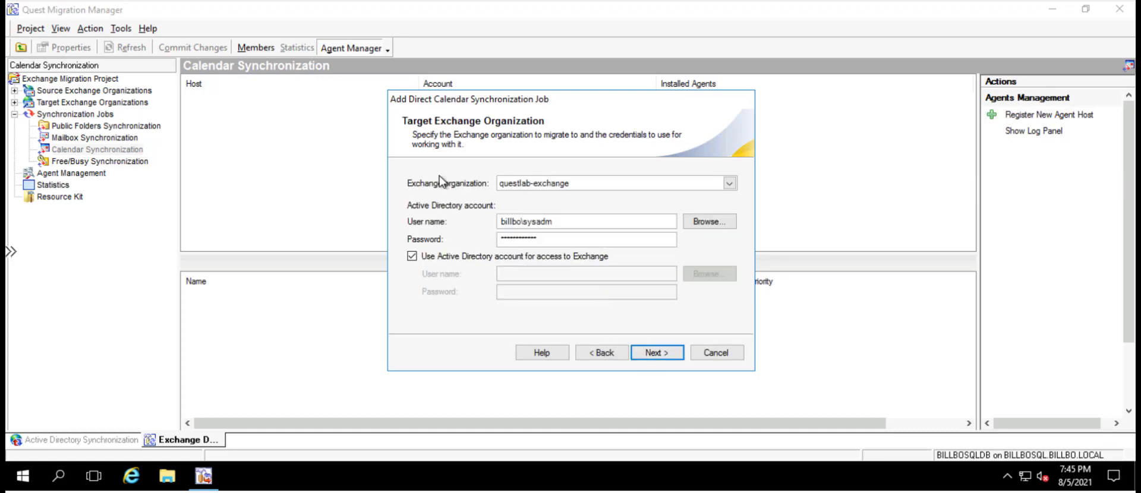
left_click(650, 354)
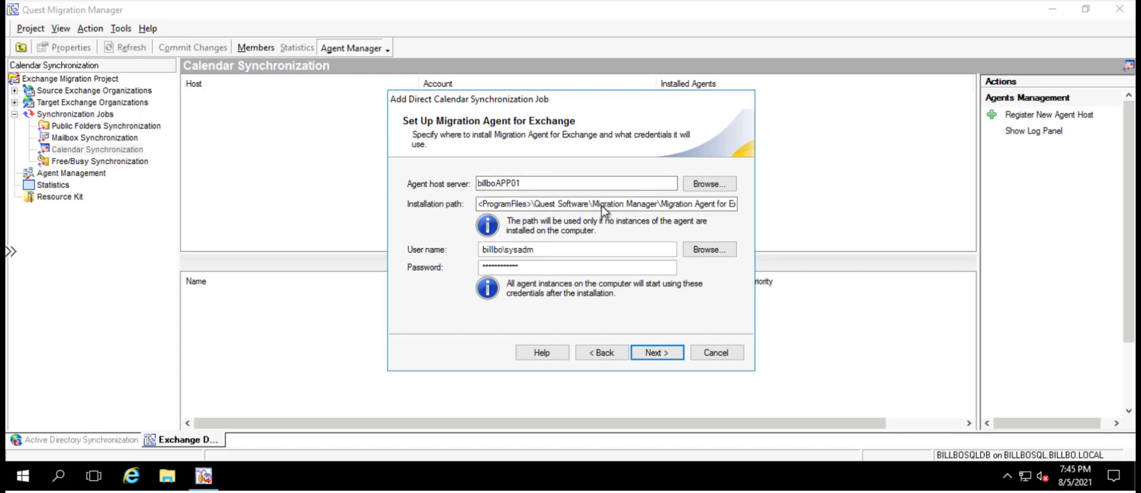
Accept billboAPP01 as the agent host with its default installation path, apply the job creation and finish the wizard
left_click_drag(615, 203, 794, 204)
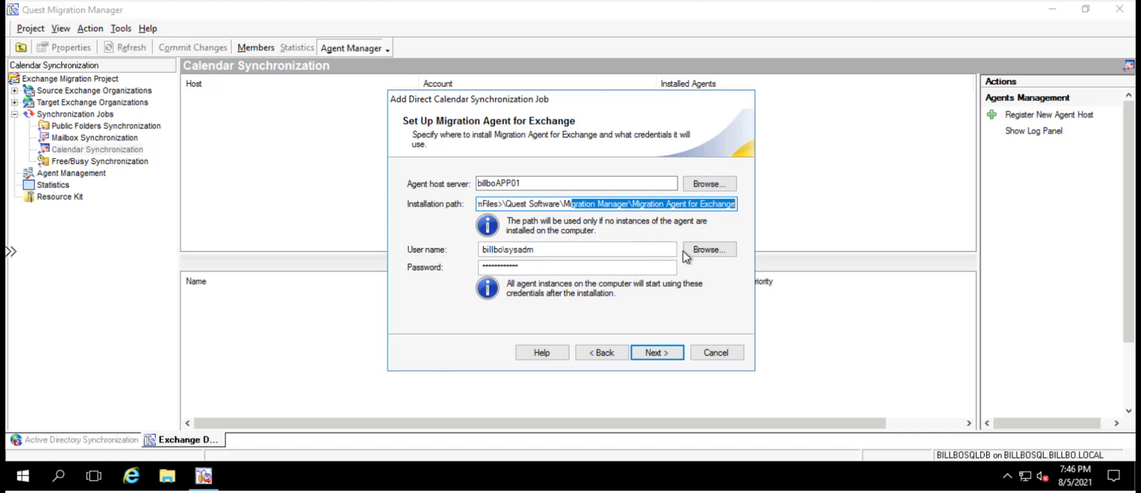
left_click(656, 353)
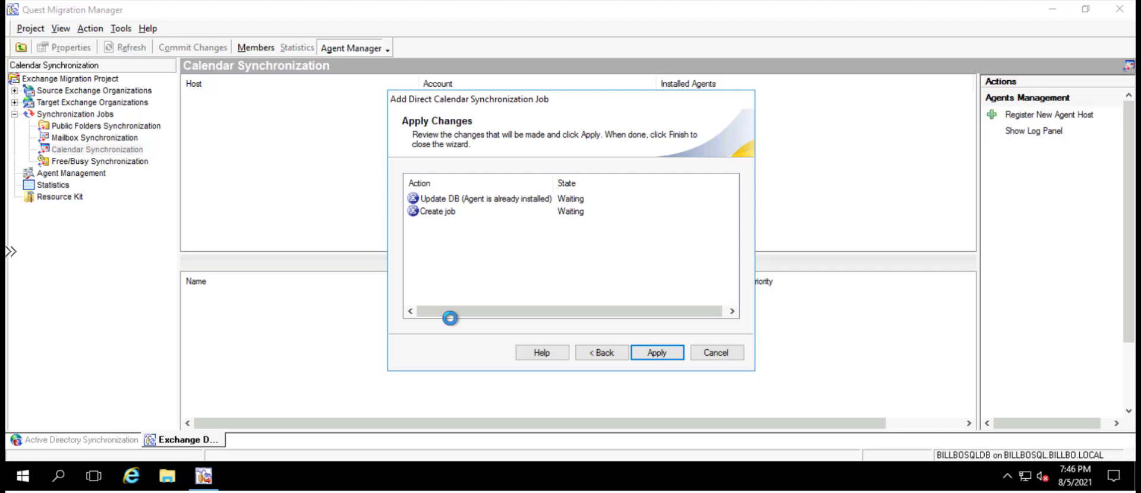
left_click(653, 353)
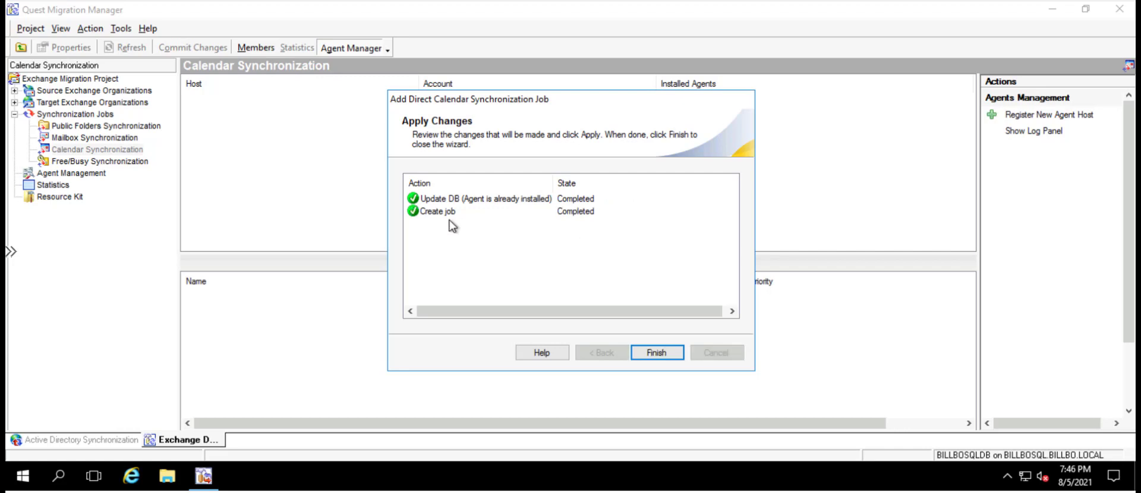
left_click(653, 355)
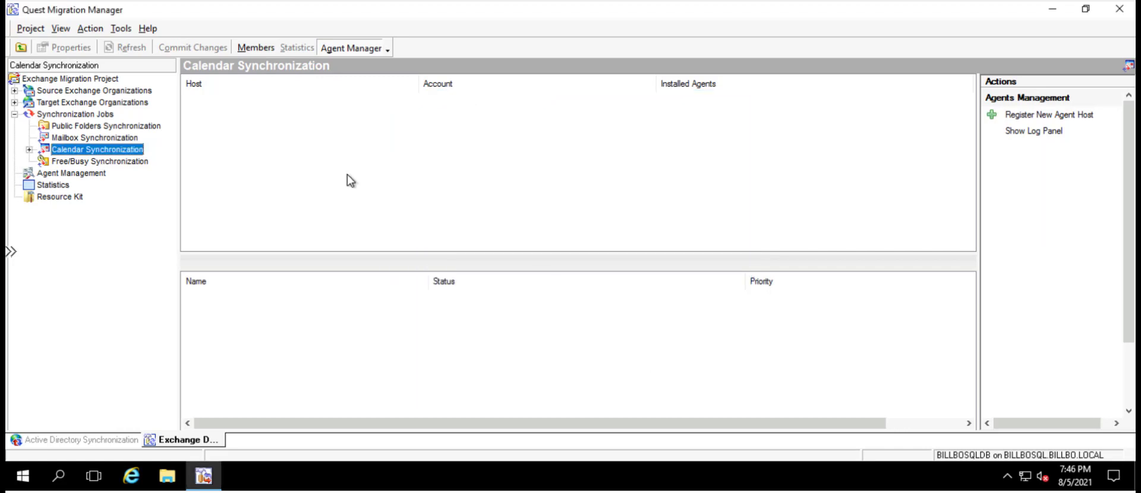
Start a new collection under the questlab-exchange calendar synchronization job, name it "My Calendar Sync" and enable the collection
left_click(28, 150)
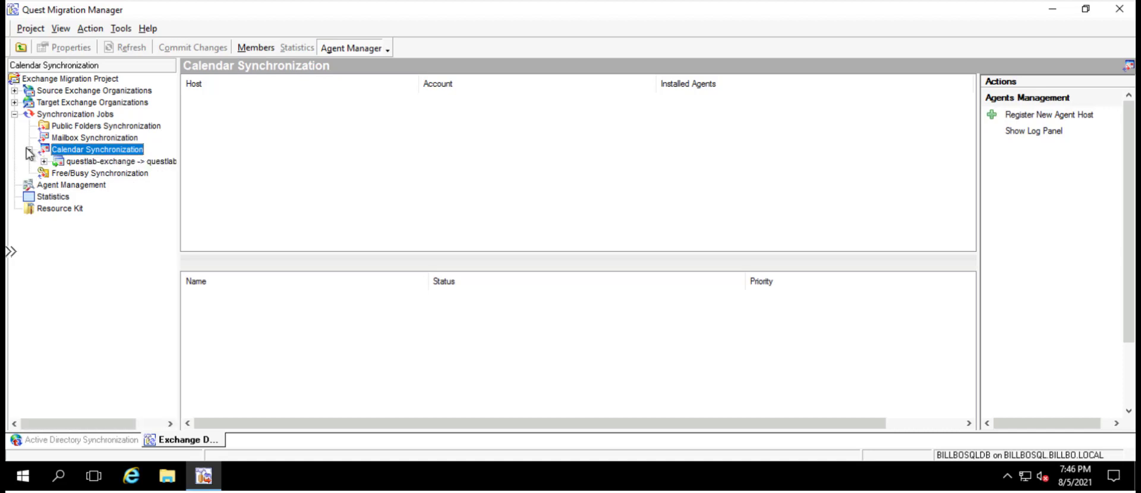
left_click(113, 161)
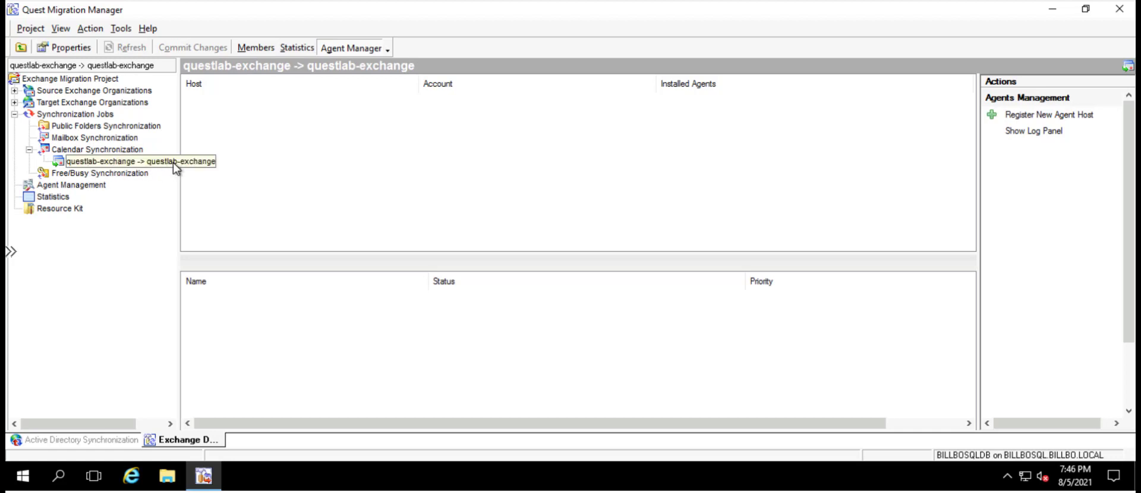
right_click(120, 163)
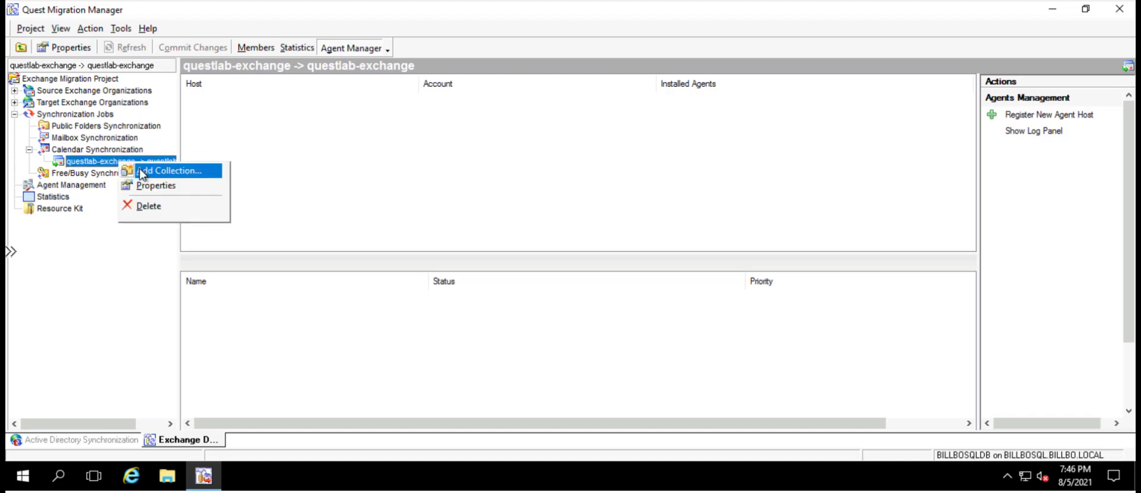
left_click(141, 173)
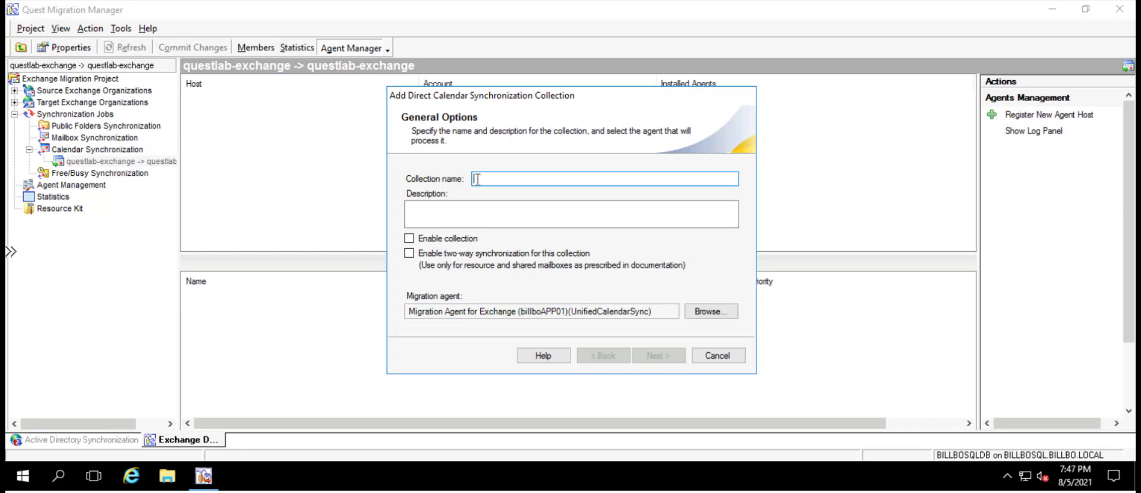
type("M")
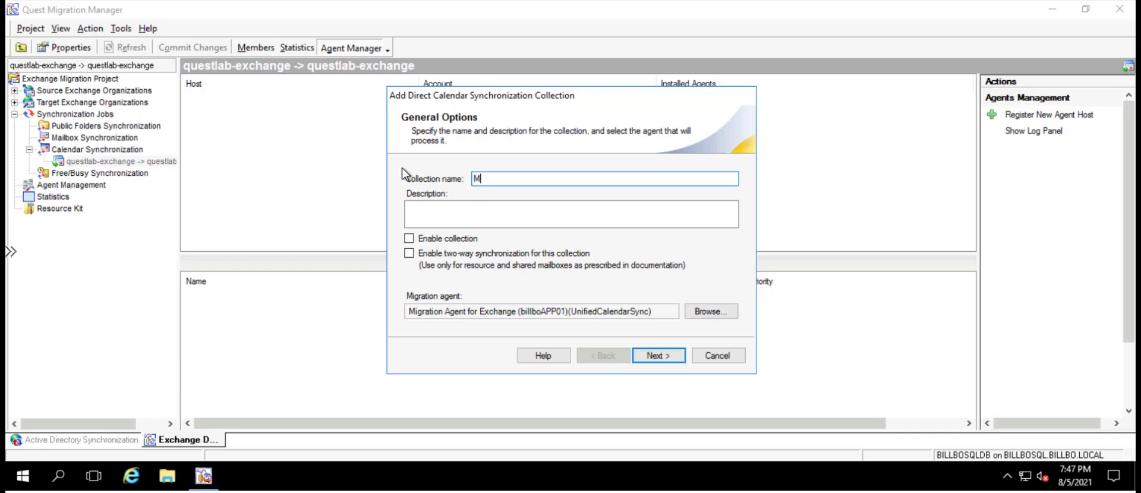
type("y Calendar Sync")
key("BackSpace")
key("BackSpace")
key("BackSpace")
type("ync")
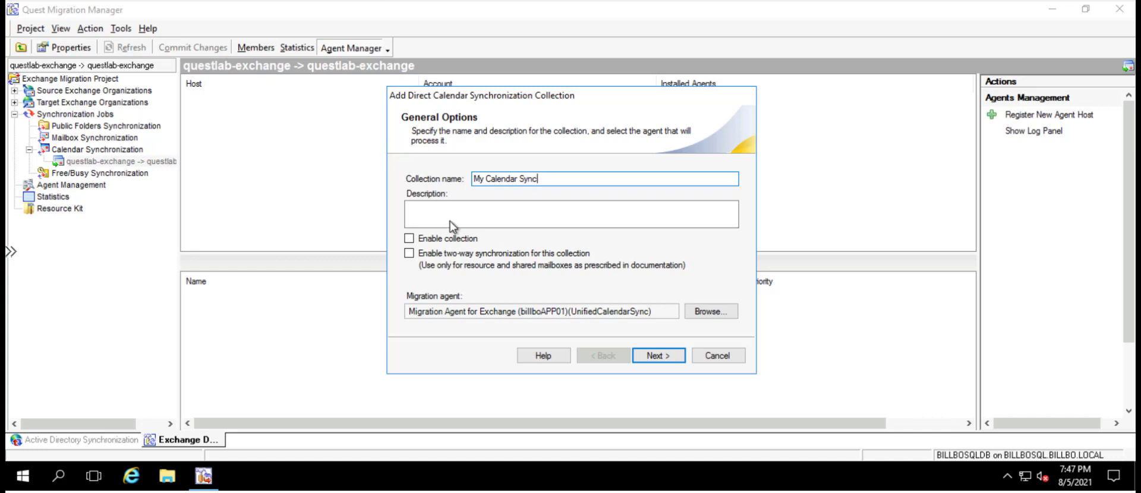
left_click(450, 221)
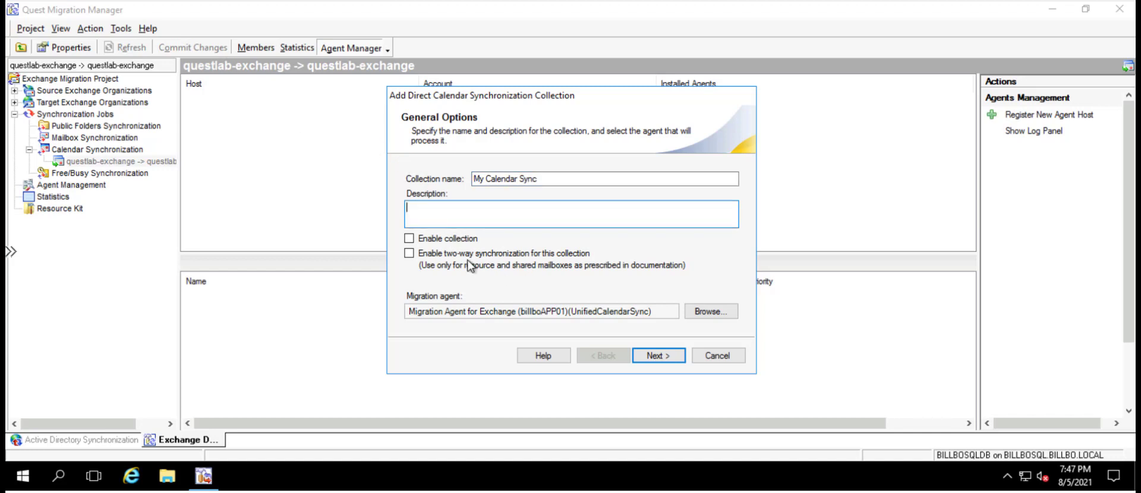
left_click(409, 238)
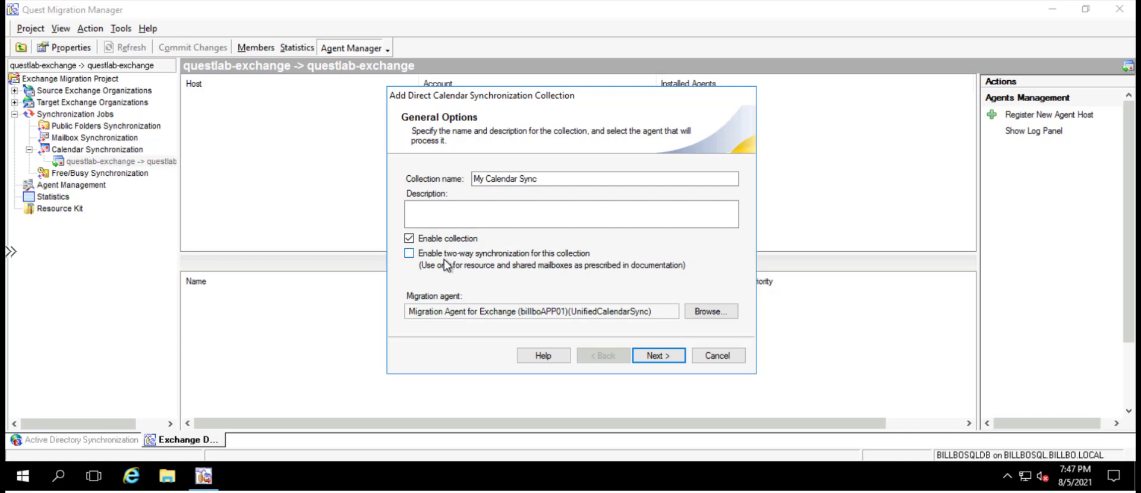